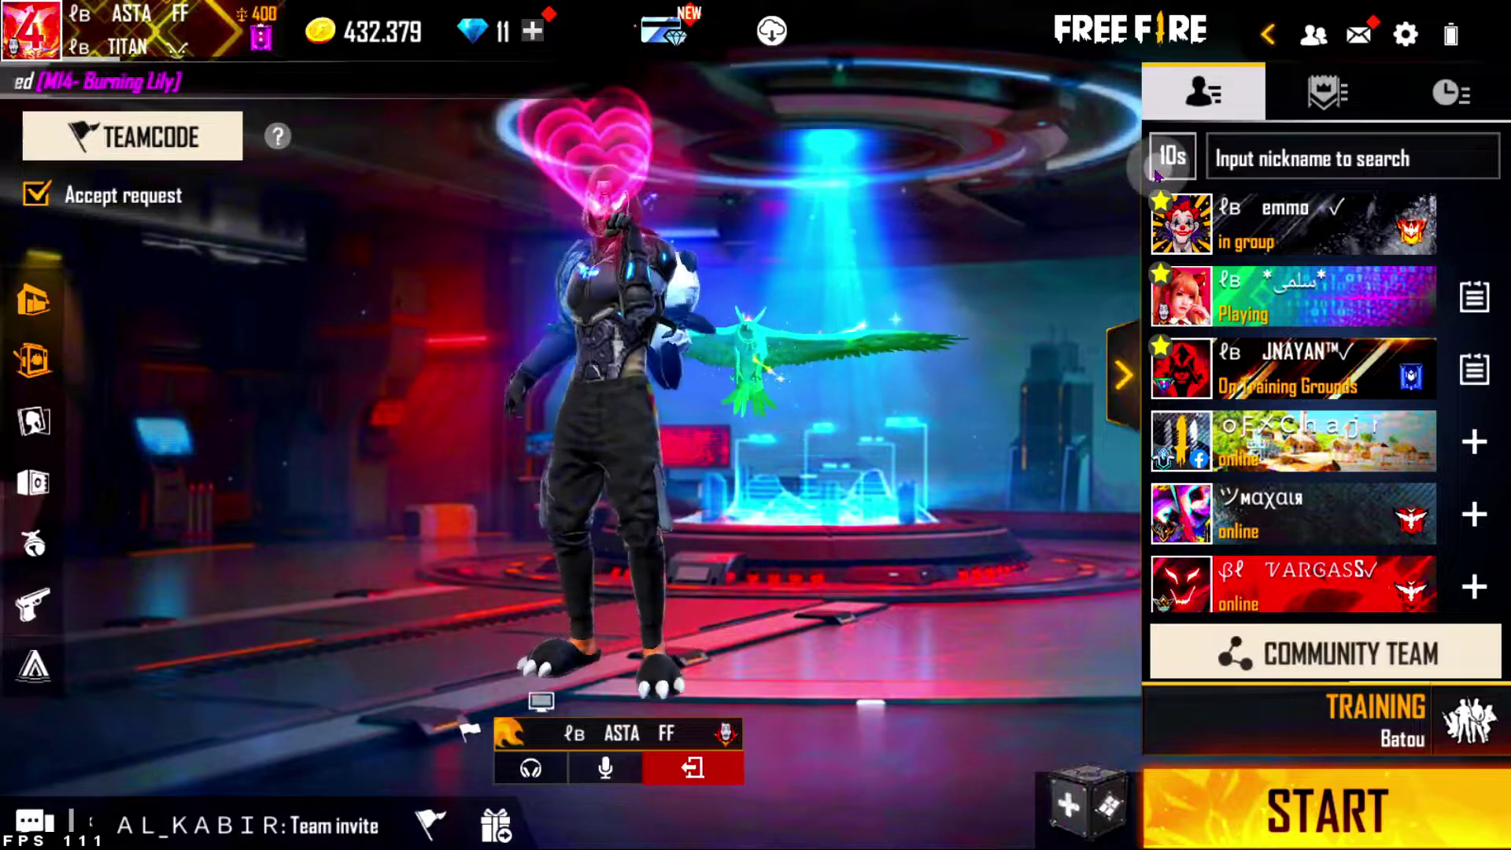
# Play the heart emote on the Free Fire lobby character several times from the emote wheel
pyautogui.click(606, 354)
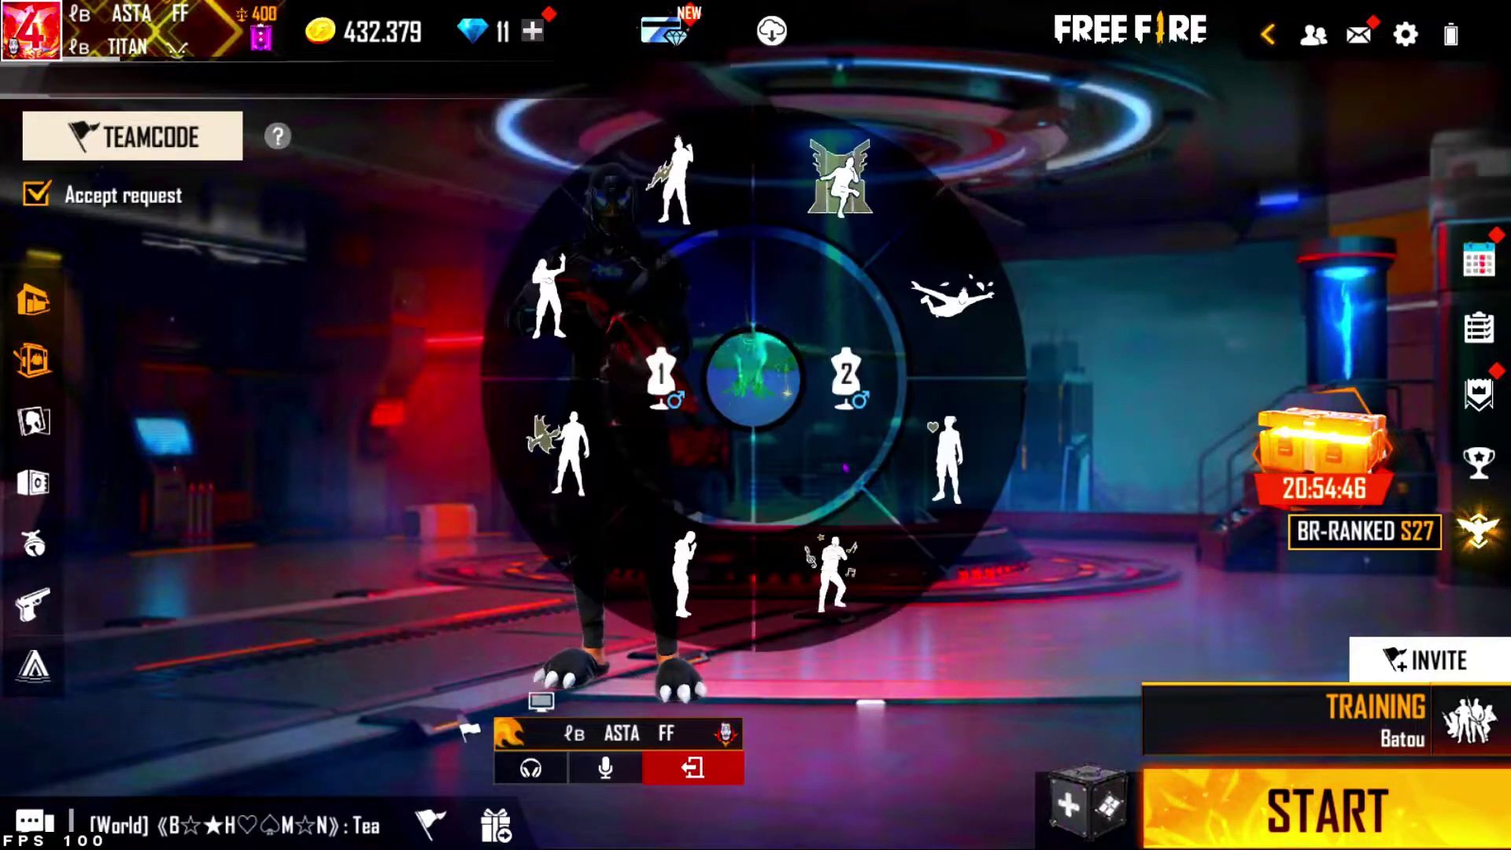
pyautogui.click(1141, 354)
pyautogui.click(605, 354)
pyautogui.click(939, 488)
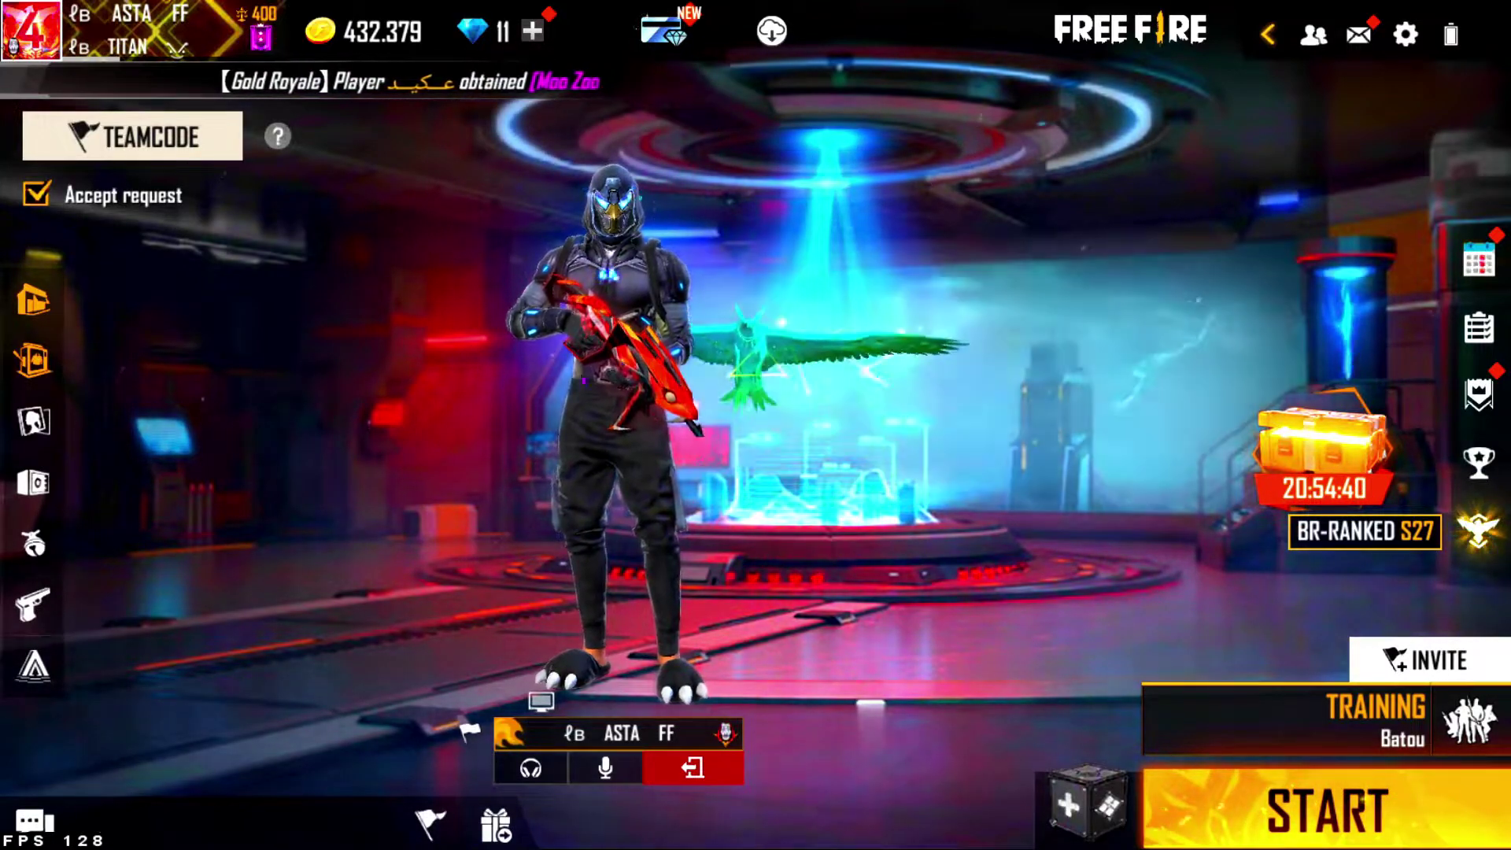
pyautogui.click(606, 354)
pyautogui.click(945, 441)
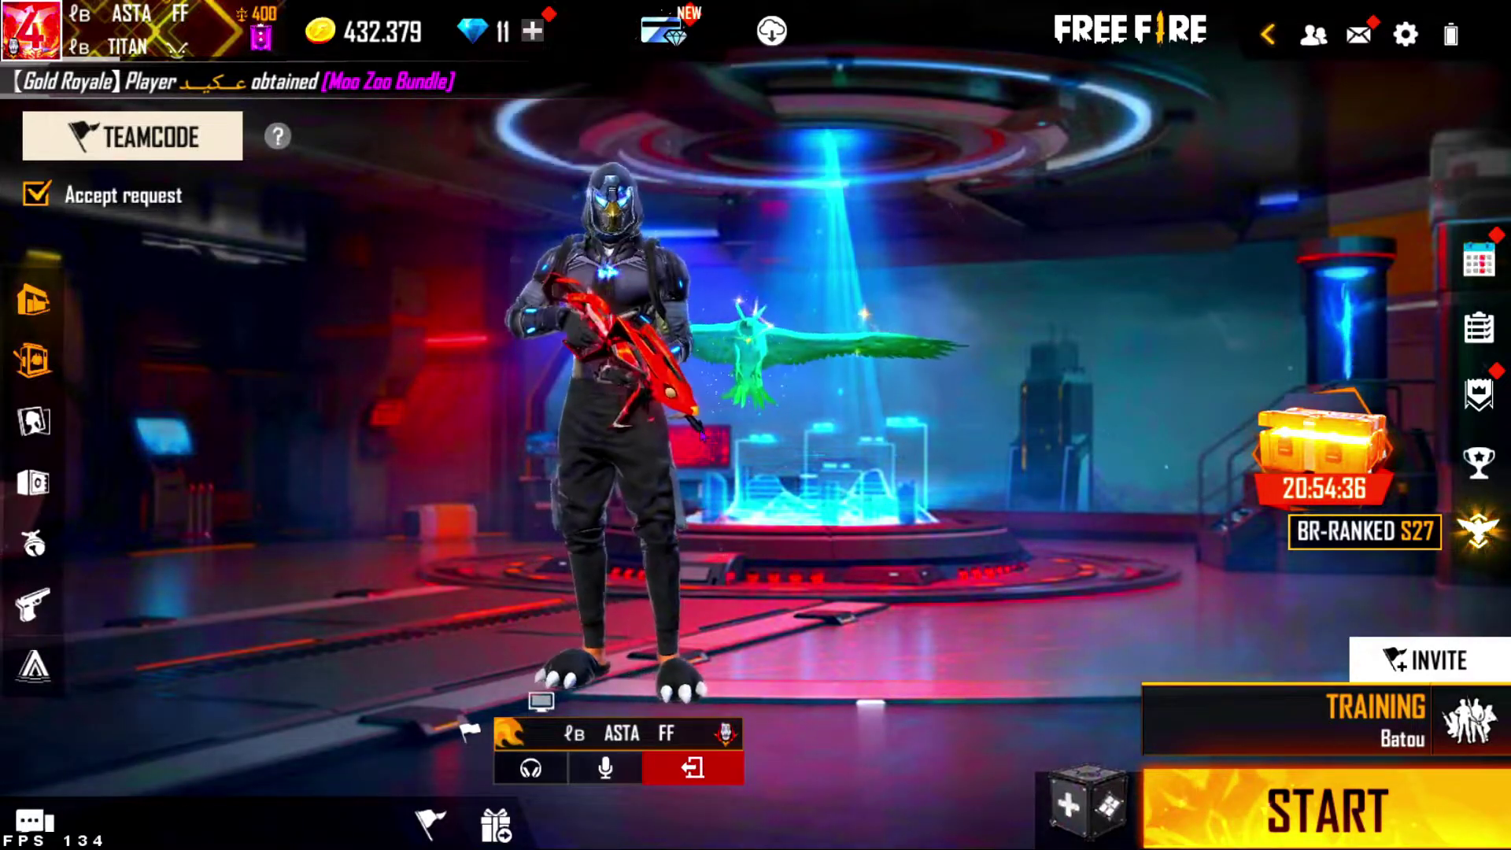
pyautogui.click(693, 417)
pyautogui.click(971, 464)
pyautogui.click(629, 338)
pyautogui.click(961, 450)
pyautogui.click(643, 358)
pyautogui.click(964, 449)
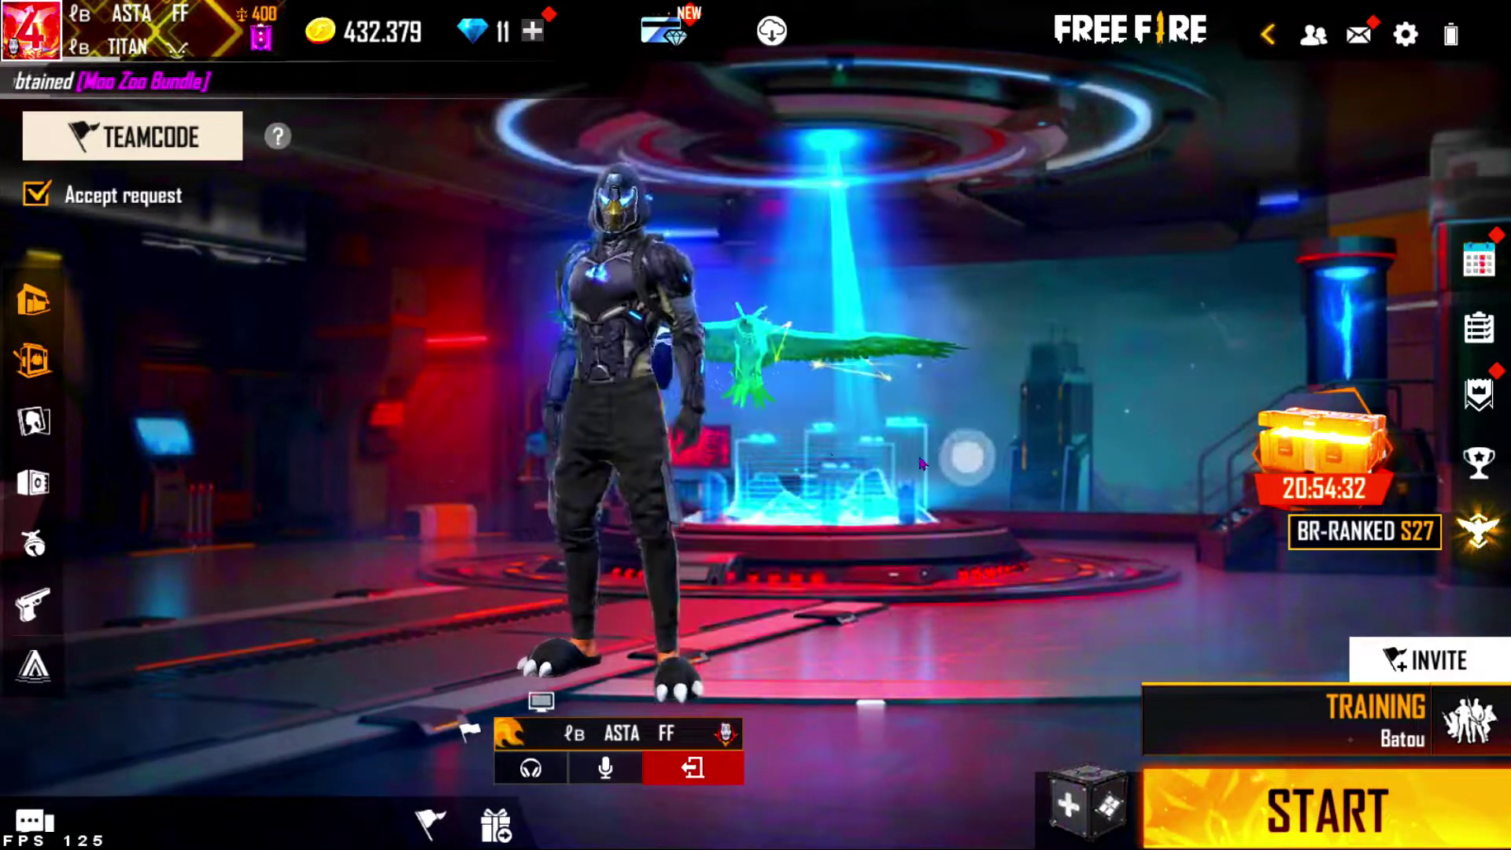
pyautogui.click(627, 347)
pyautogui.click(955, 454)
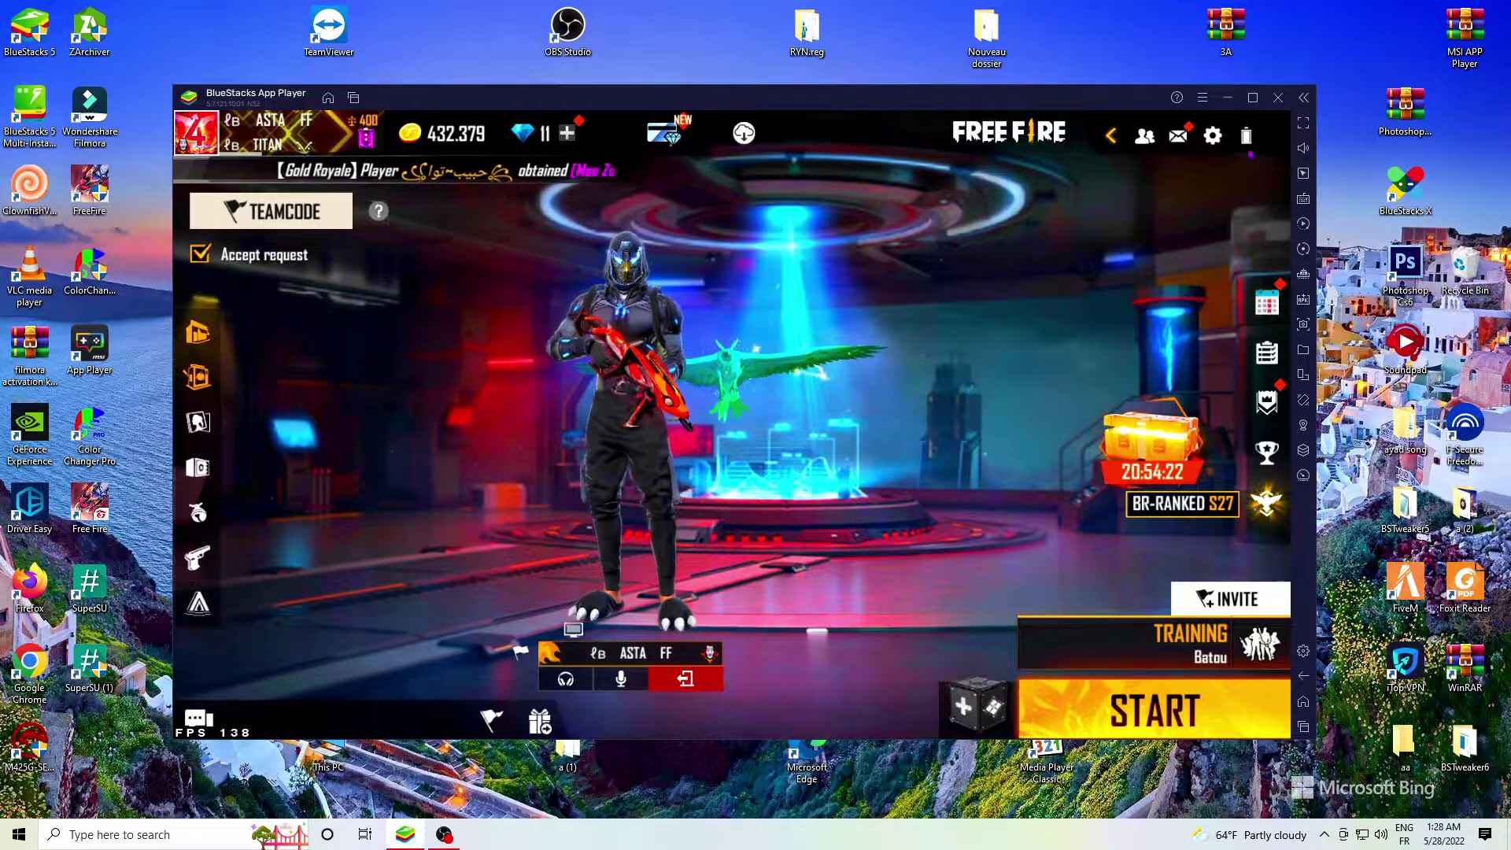
# Exit BlueStacks App Player and refresh the Windows desktop
pyautogui.hotkey('alt', 'F4')
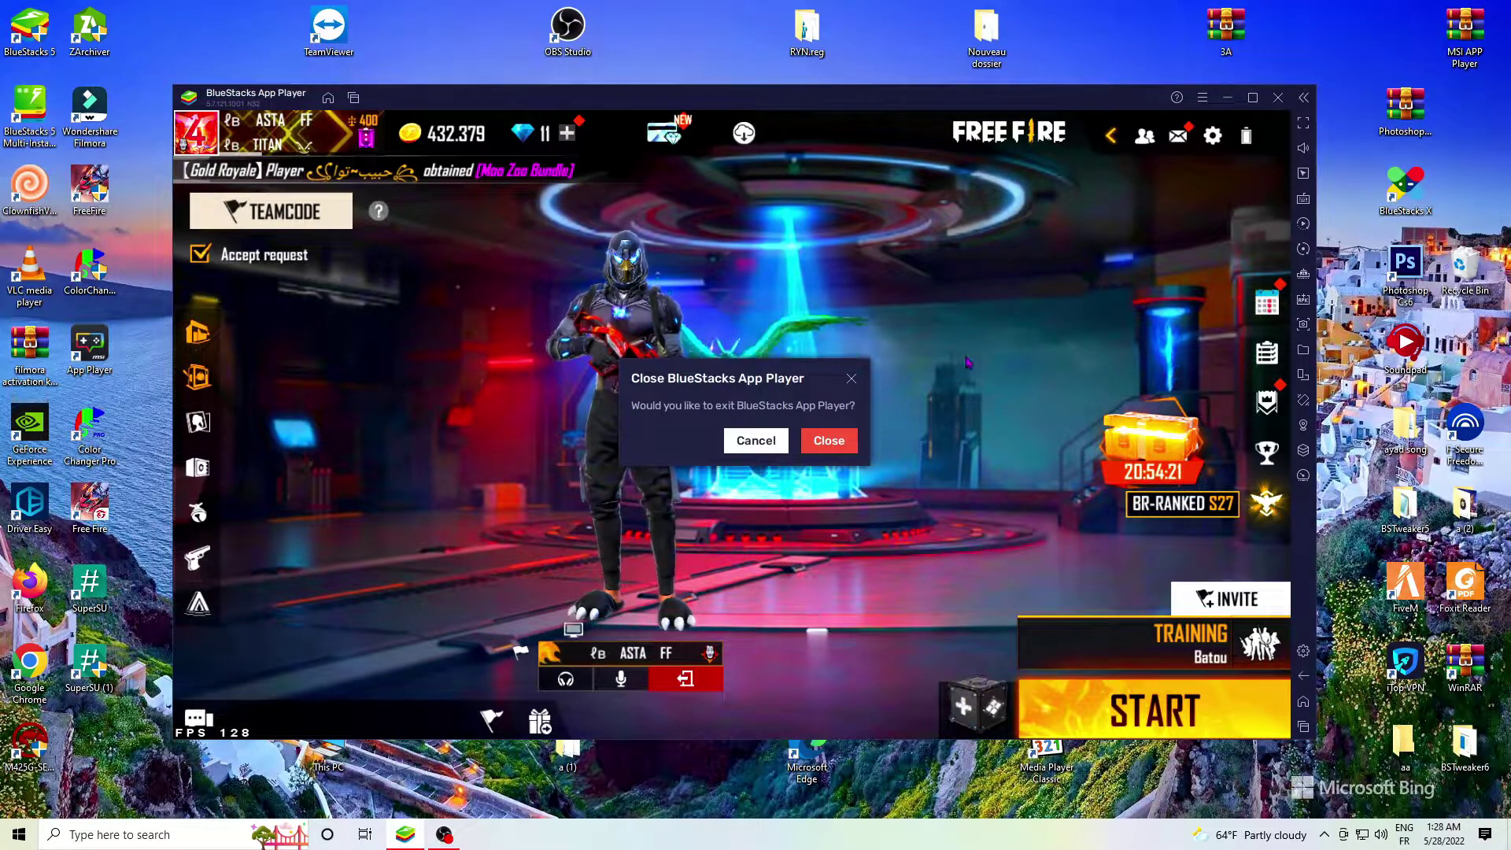
pyautogui.click(829, 440)
pyautogui.rightClick(628, 298)
pyautogui.click(663, 342)
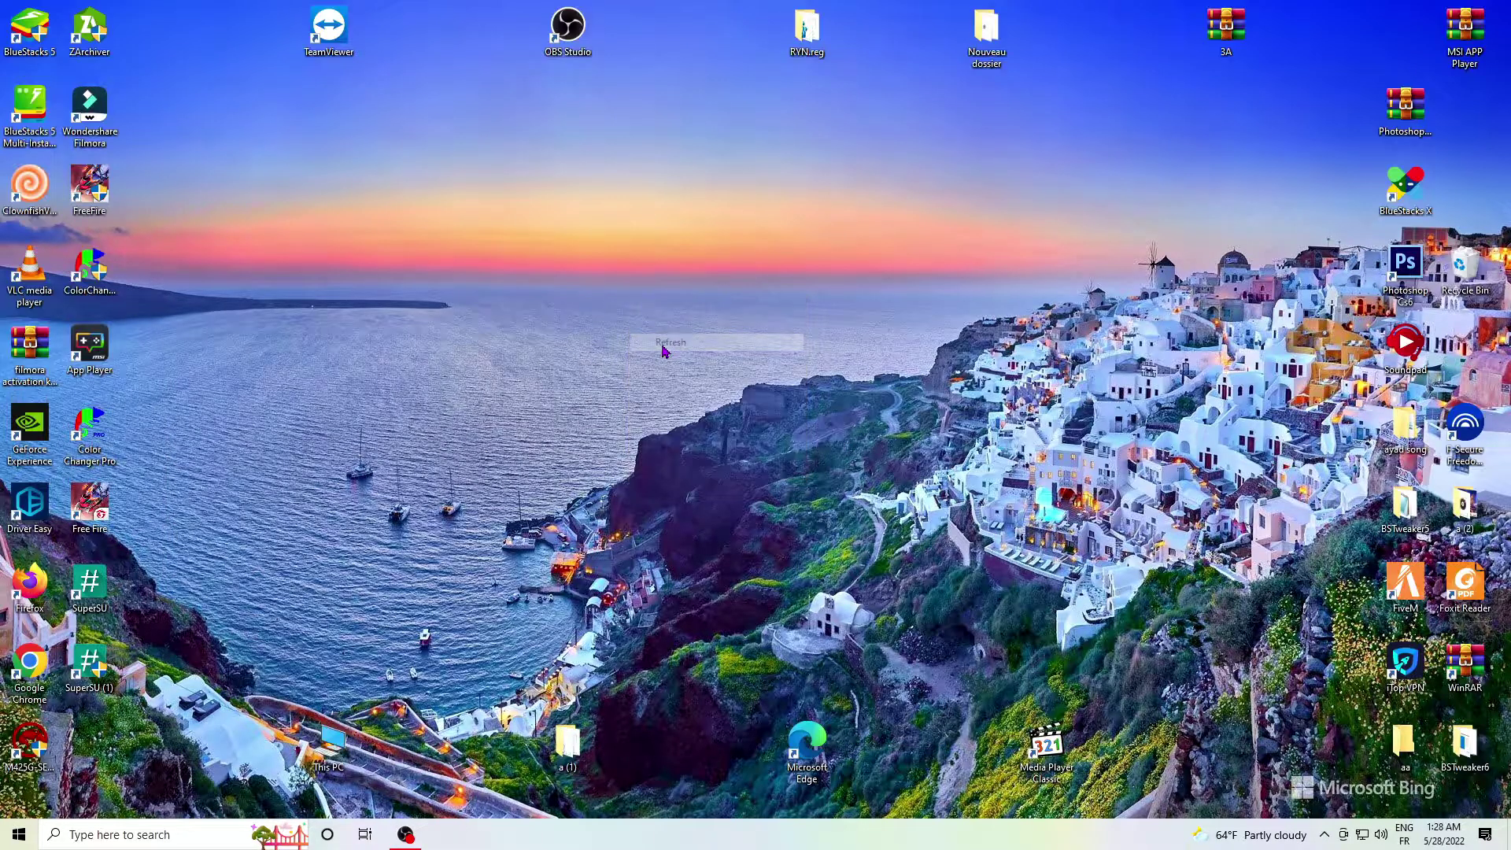
# Browse Local Disk (C:) in File Explorer and open the BlueStacks_nxt folder, checking ProgramData on the way
pyautogui.doubleClick(330, 742)
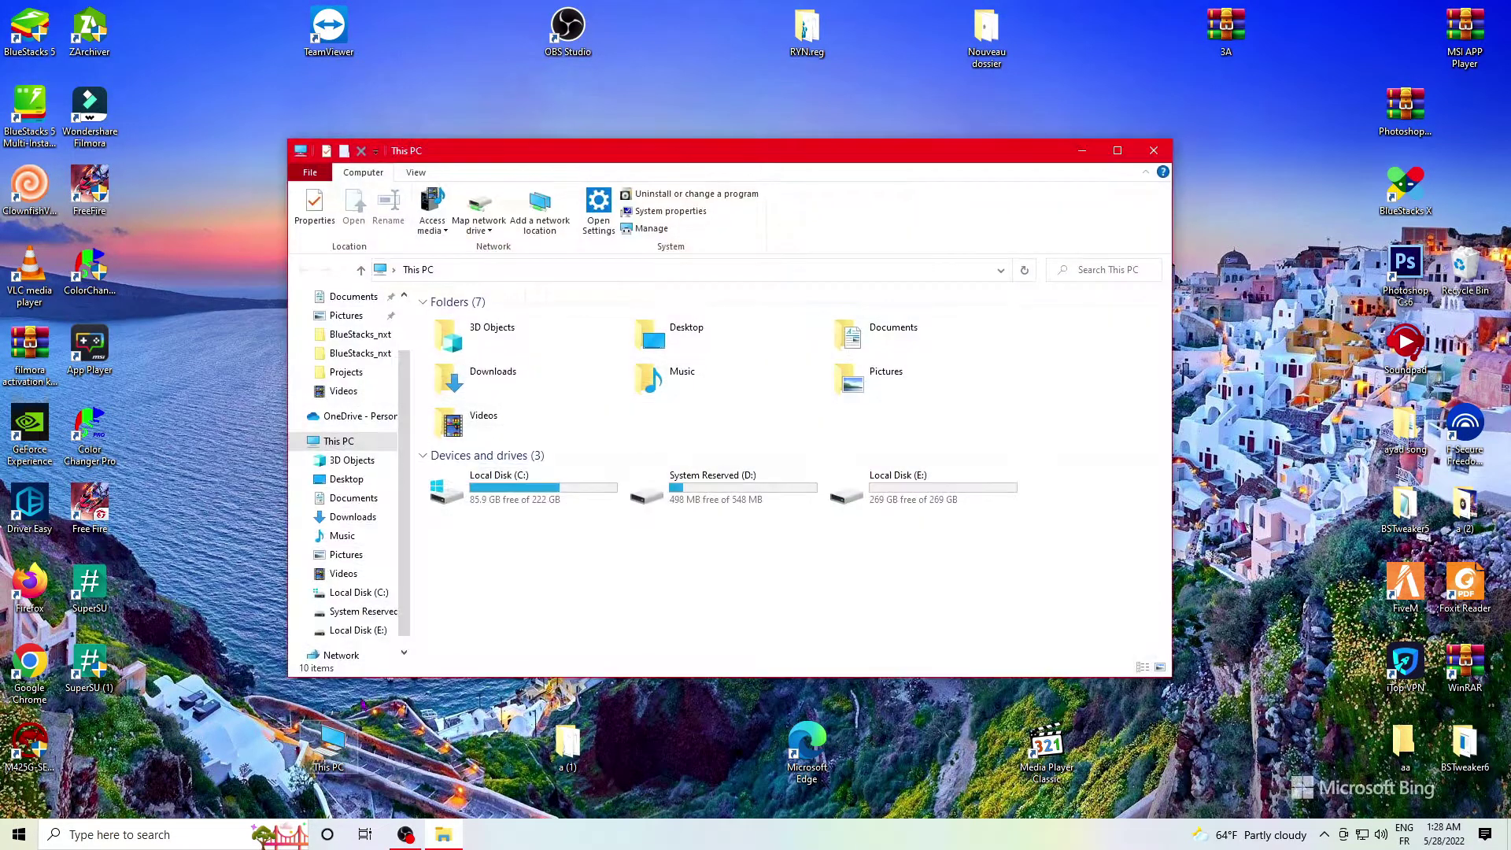
pyautogui.doubleClick(527, 489)
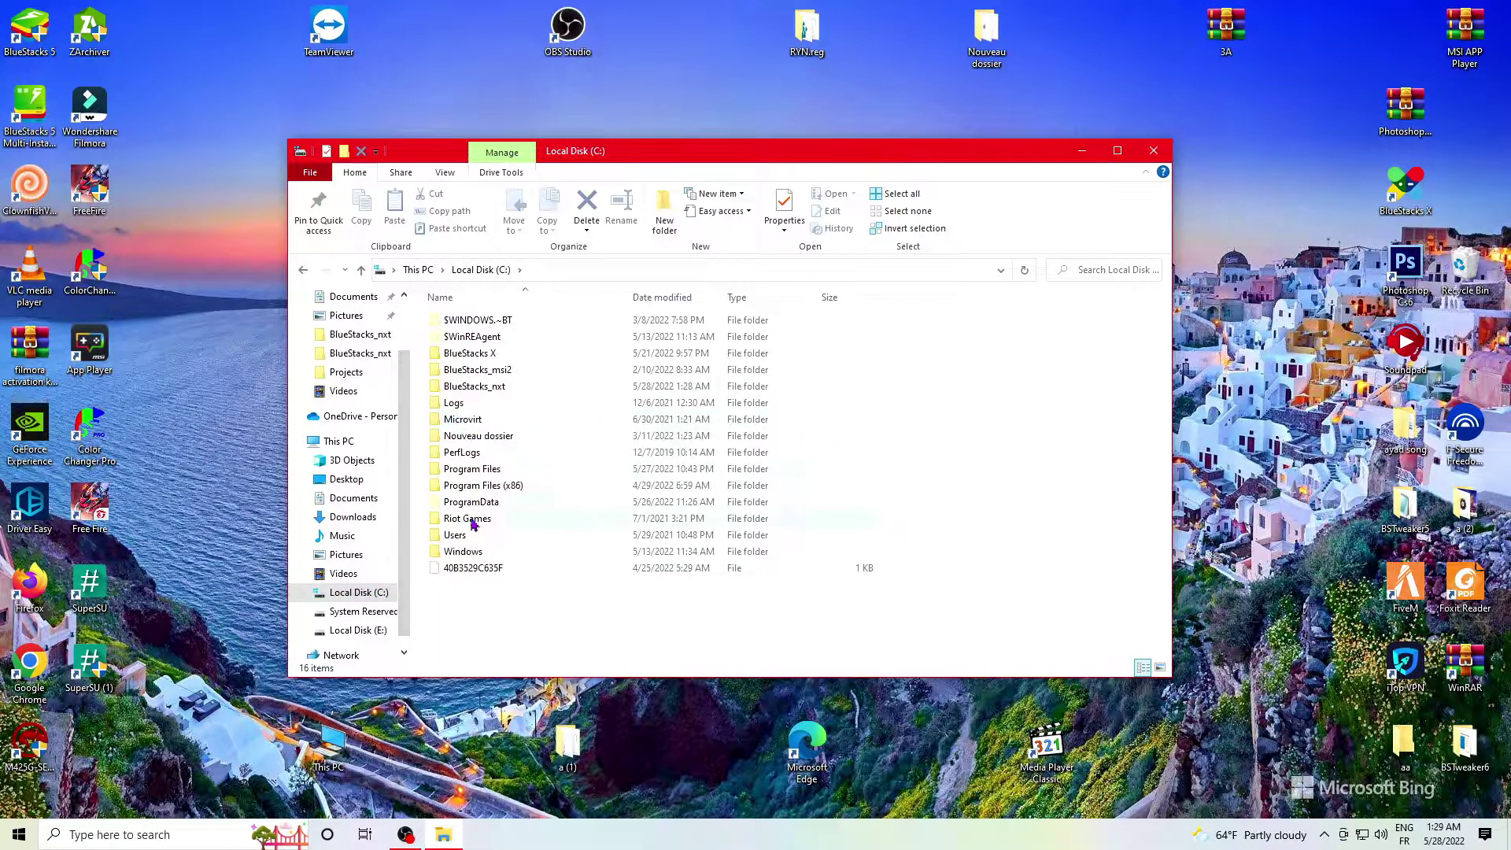
pyautogui.doubleClick(491, 503)
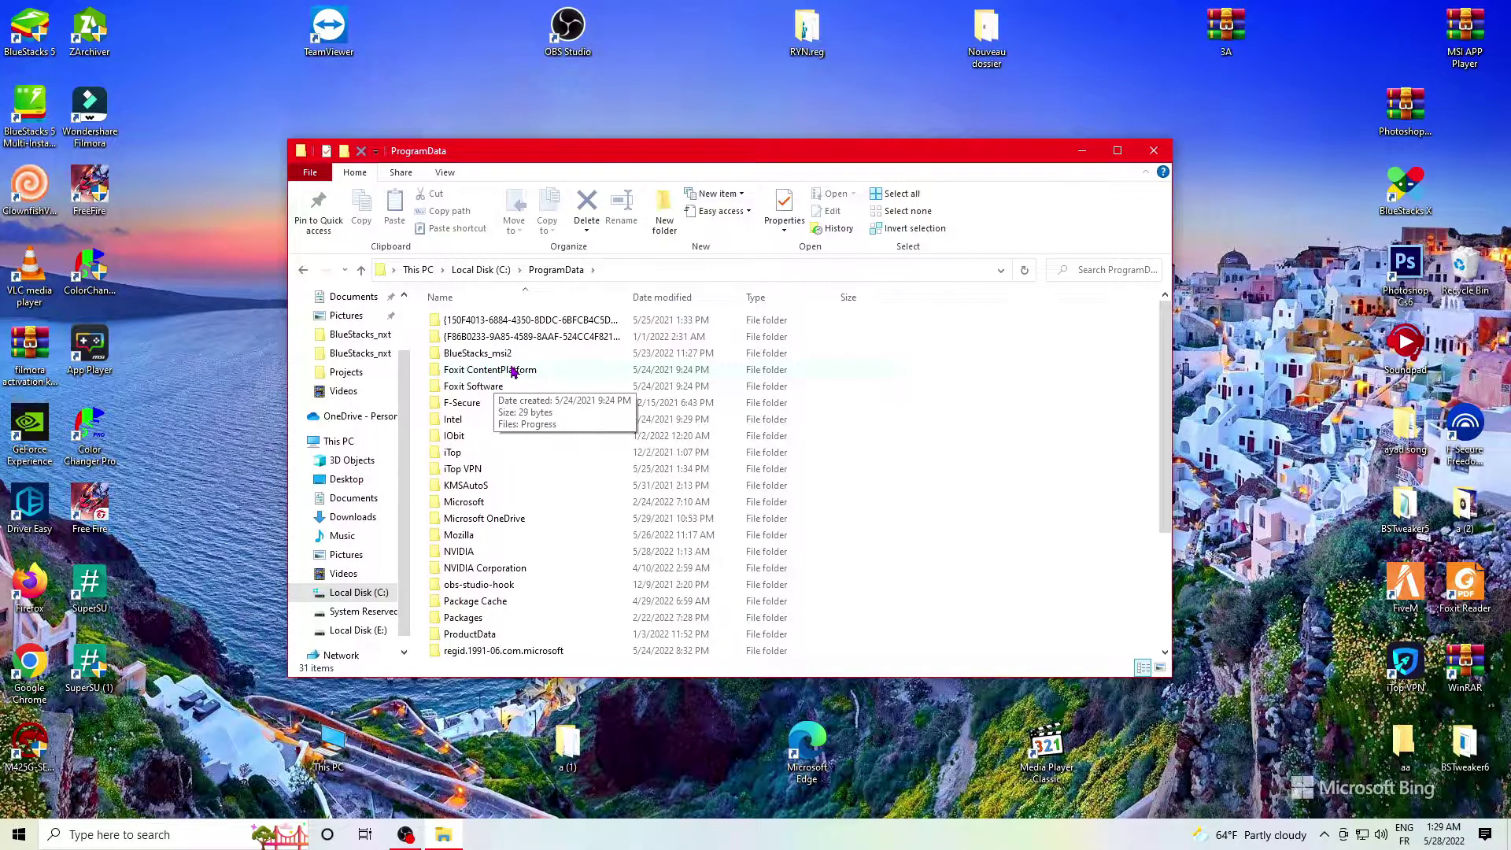
pyautogui.click(302, 272)
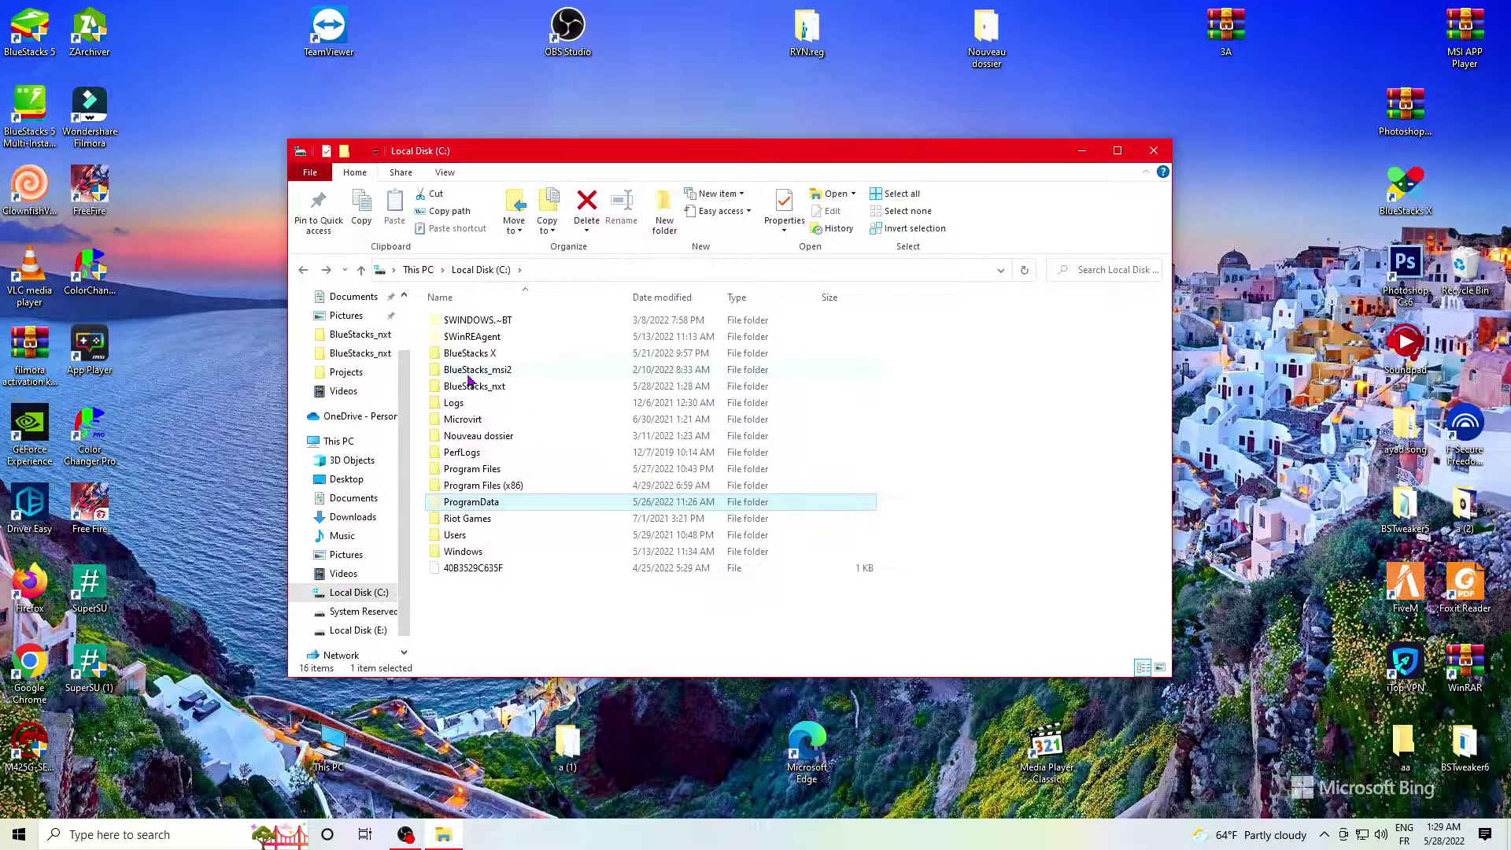
pyautogui.doubleClick(484, 392)
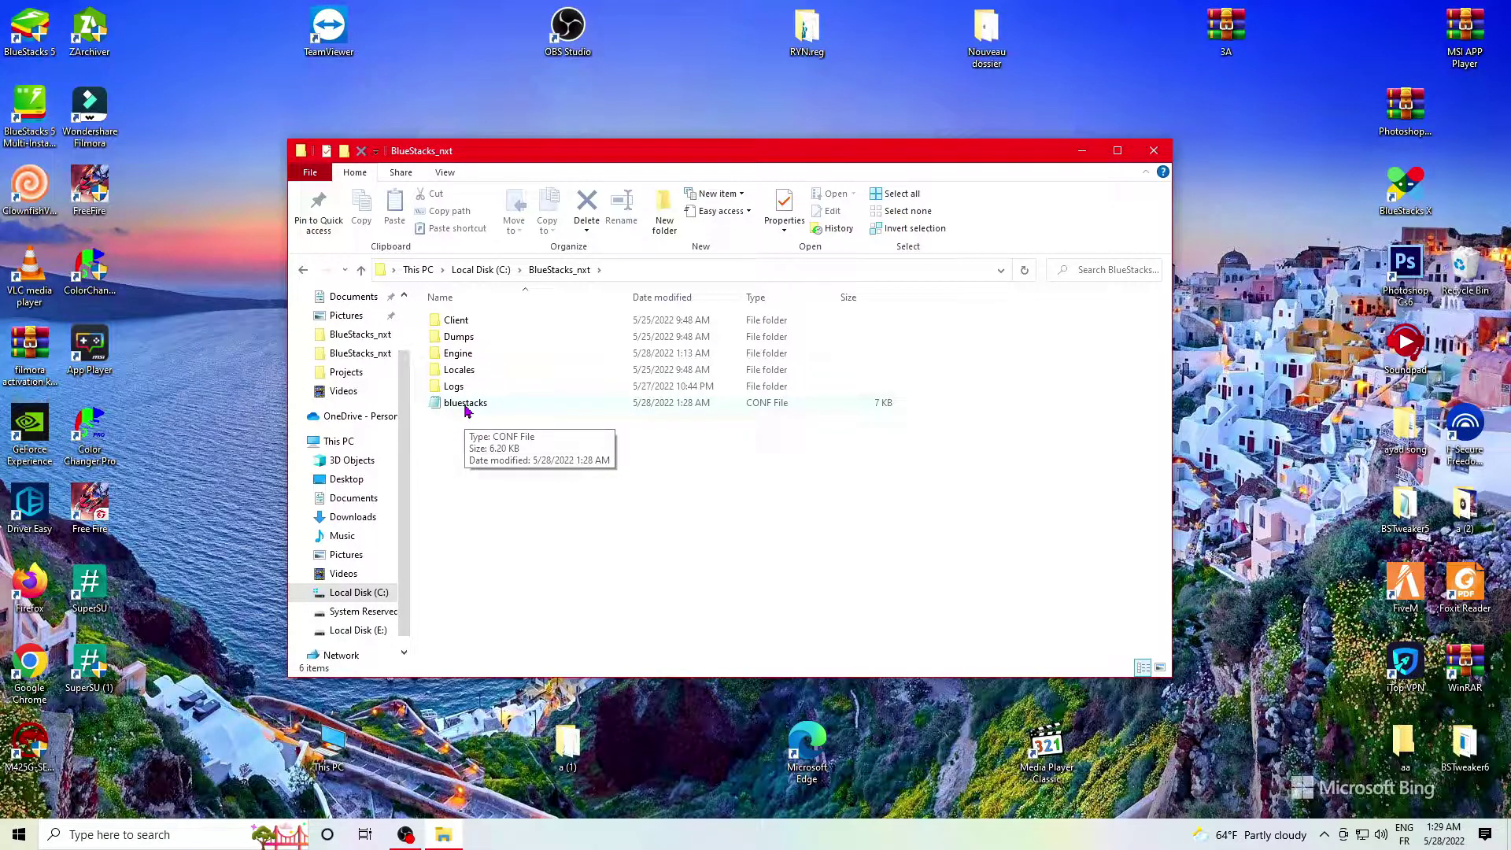
pyautogui.rightClick(466, 411)
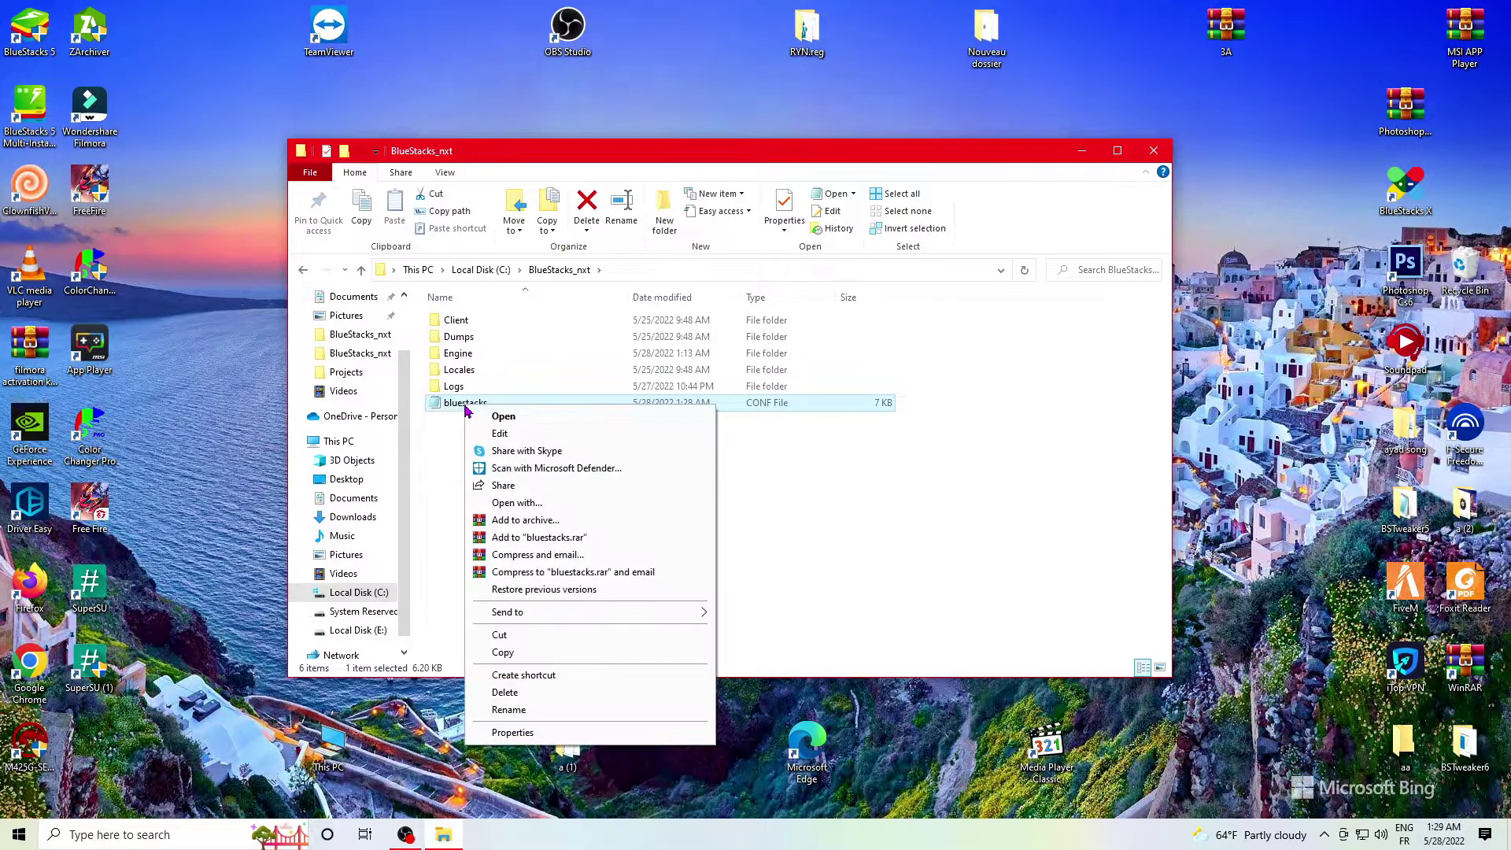
pyautogui.click(523, 504)
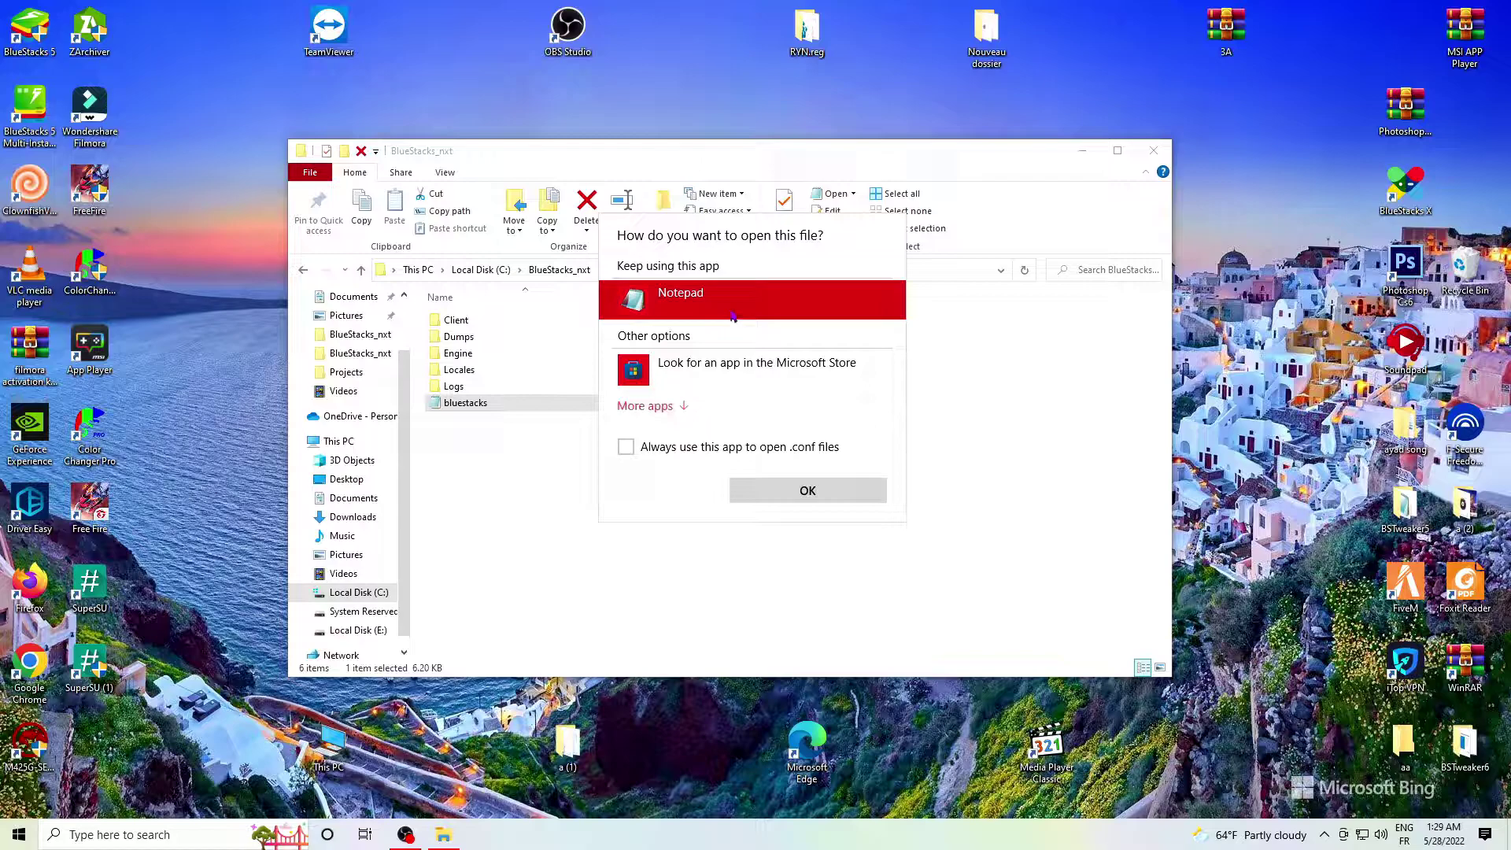
pyautogui.doubleClick(736, 314)
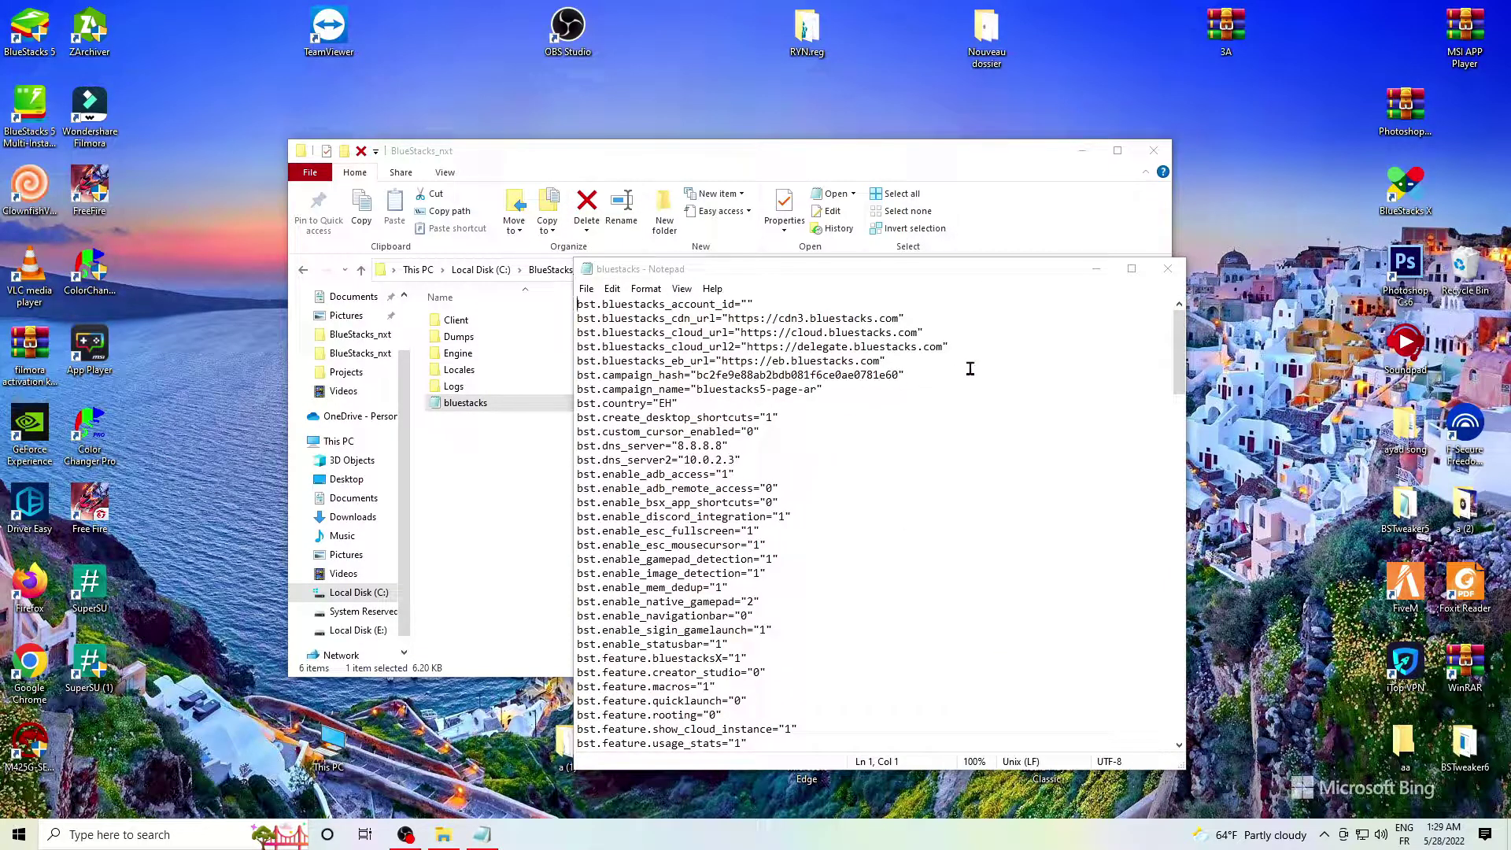
pyautogui.click(1168, 268)
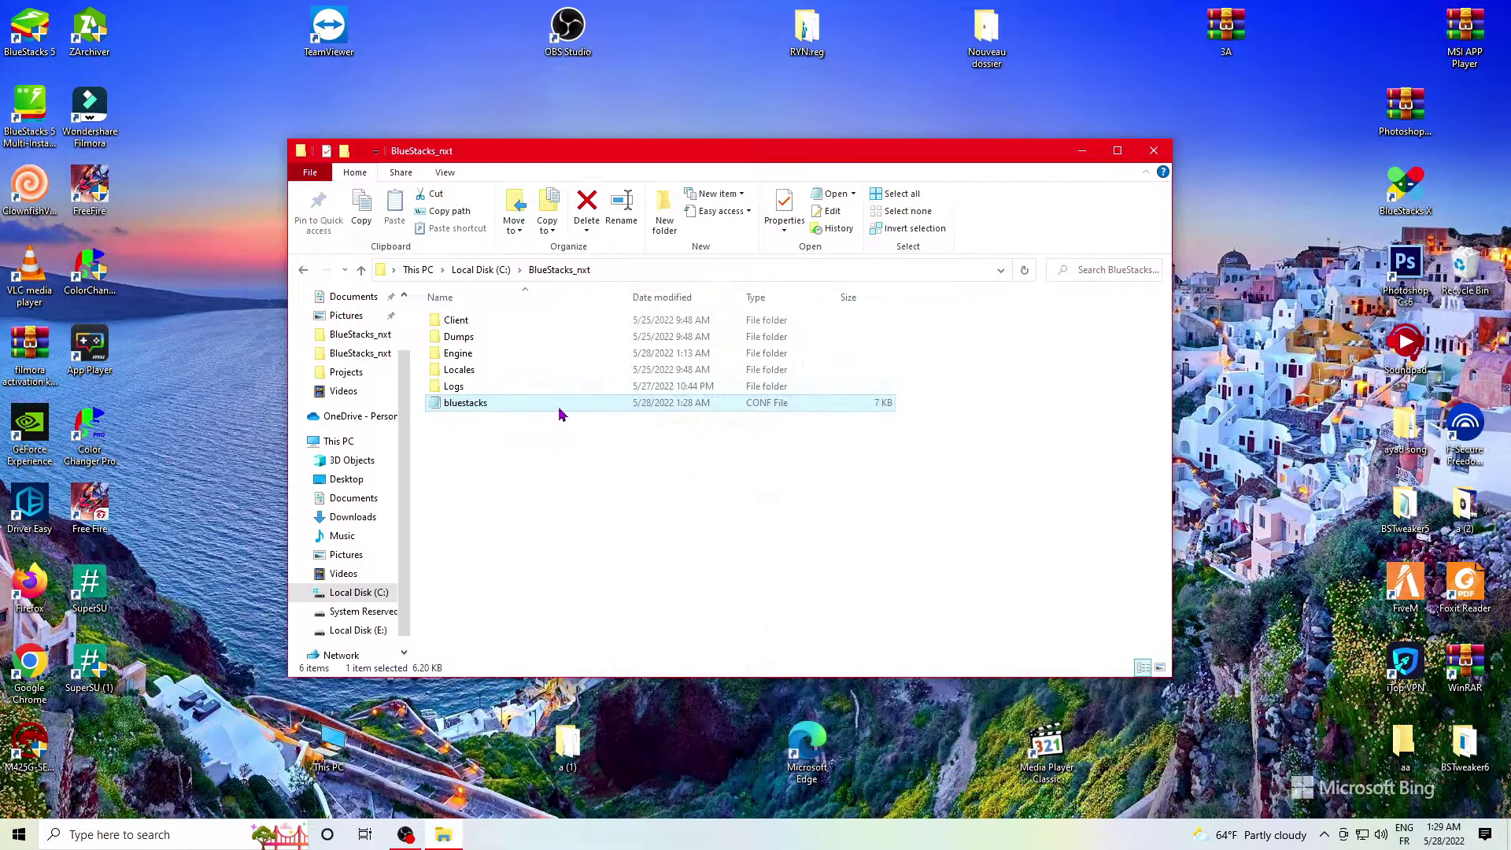
pyautogui.click(473, 404)
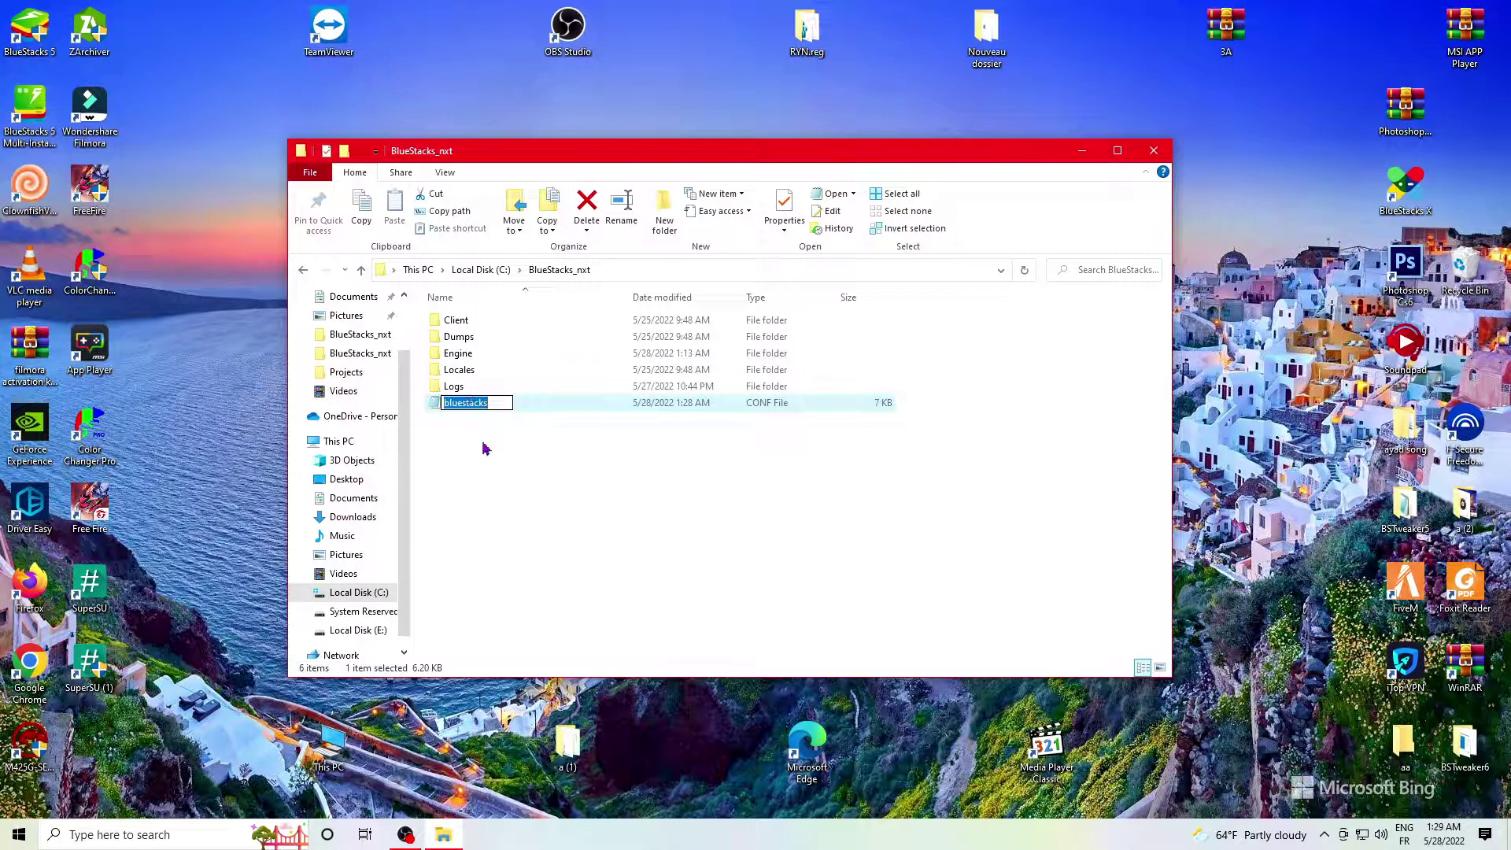
pyautogui.click(480, 437)
# Open the bluestacks CONF file from the BlueStacks_nxt folder in Notepad
pyautogui.rightClick(470, 406)
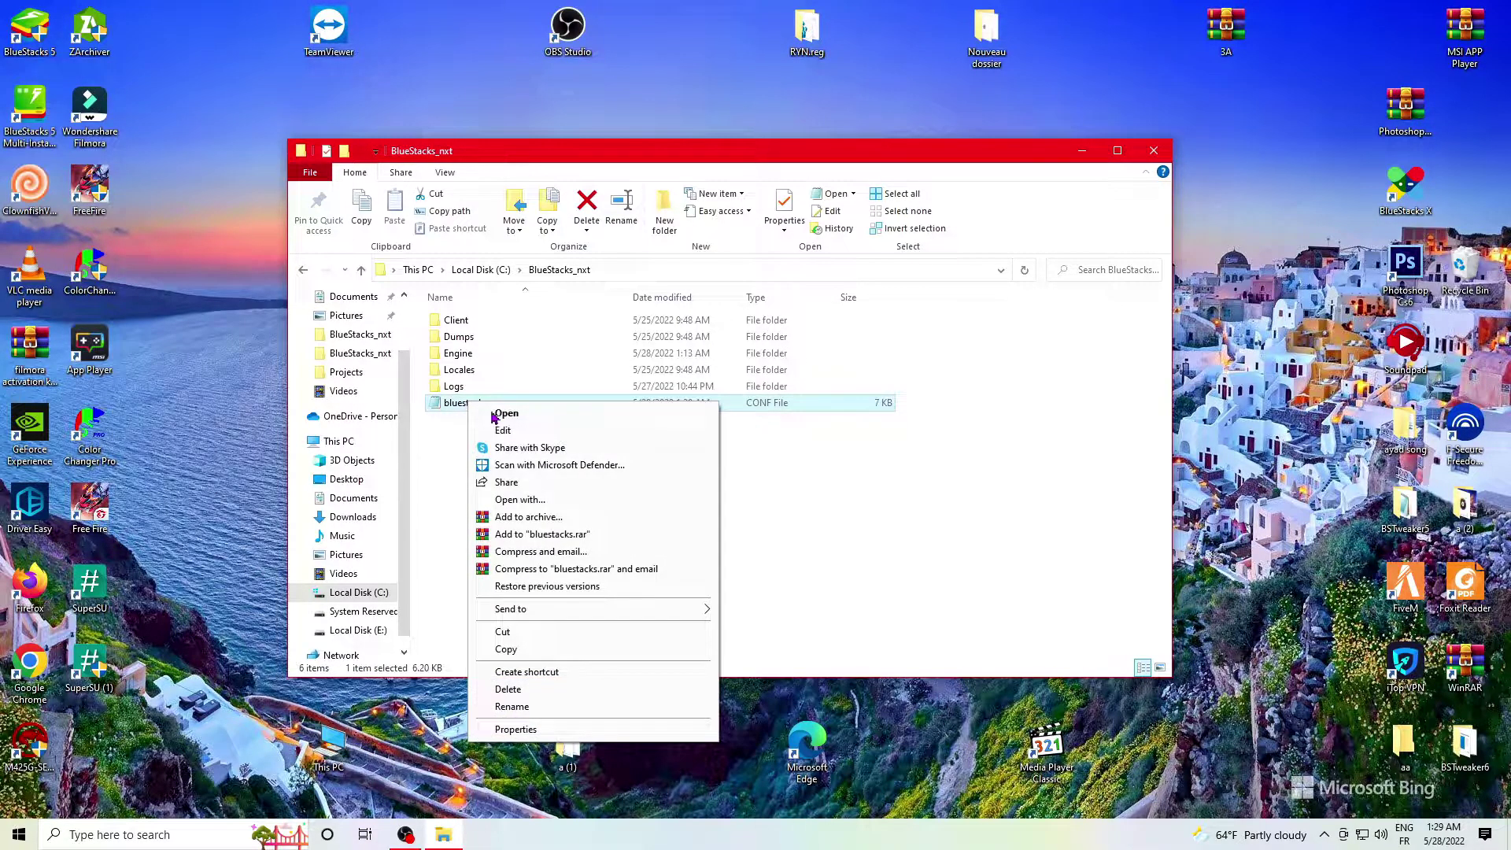
pyautogui.click(520, 501)
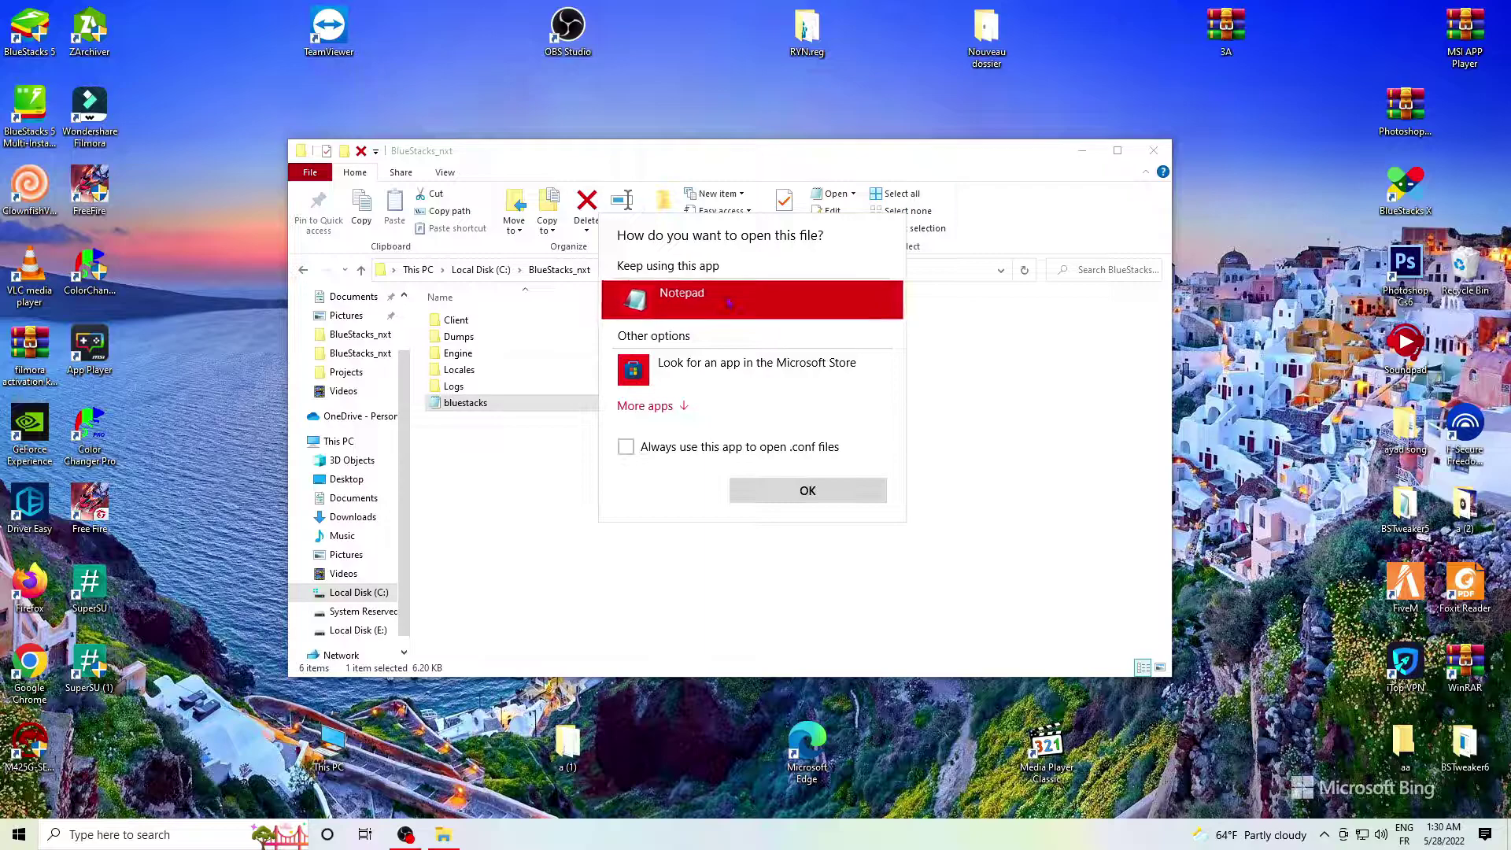
pyautogui.click(807, 491)
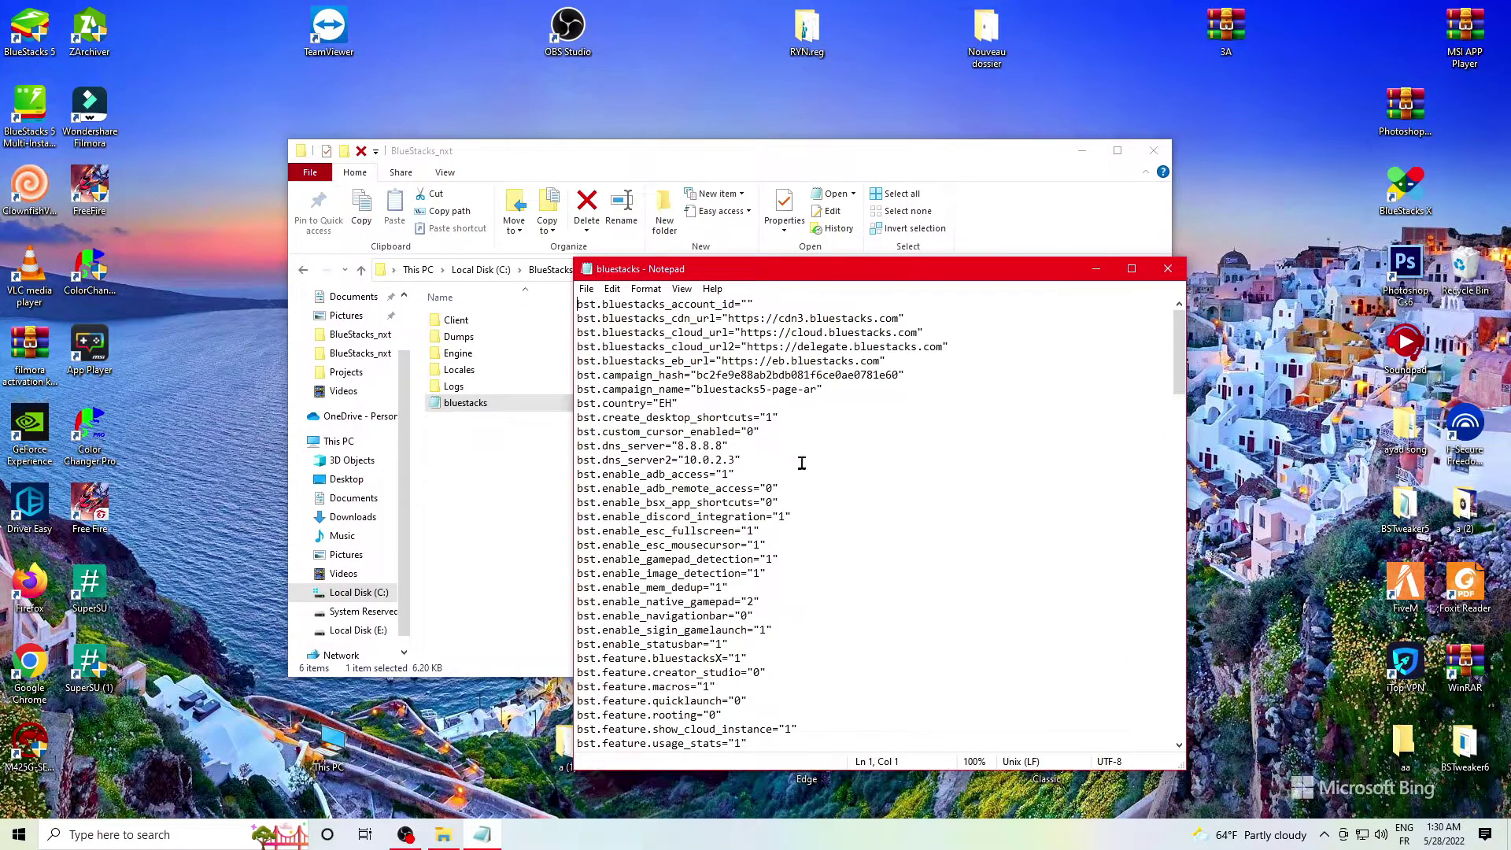
# Set the bst.instance.Nougat32.max_fps value to 450 in the bluestacks configuration file
pyautogui.scroll(-6, 801, 462)
pyautogui.scroll(-2, 801, 464)
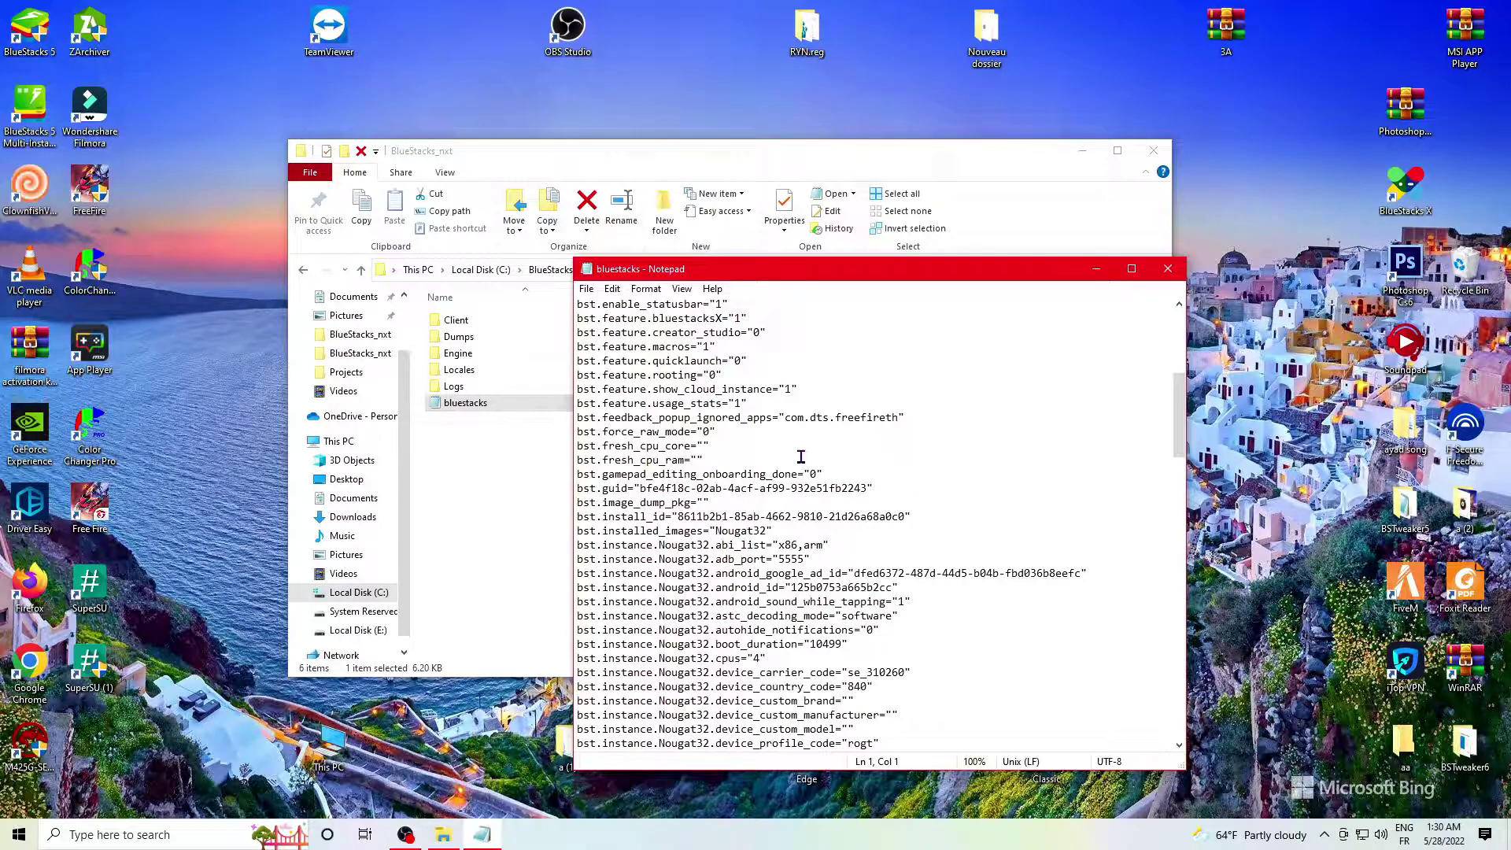
pyautogui.scroll(-2, 779, 462)
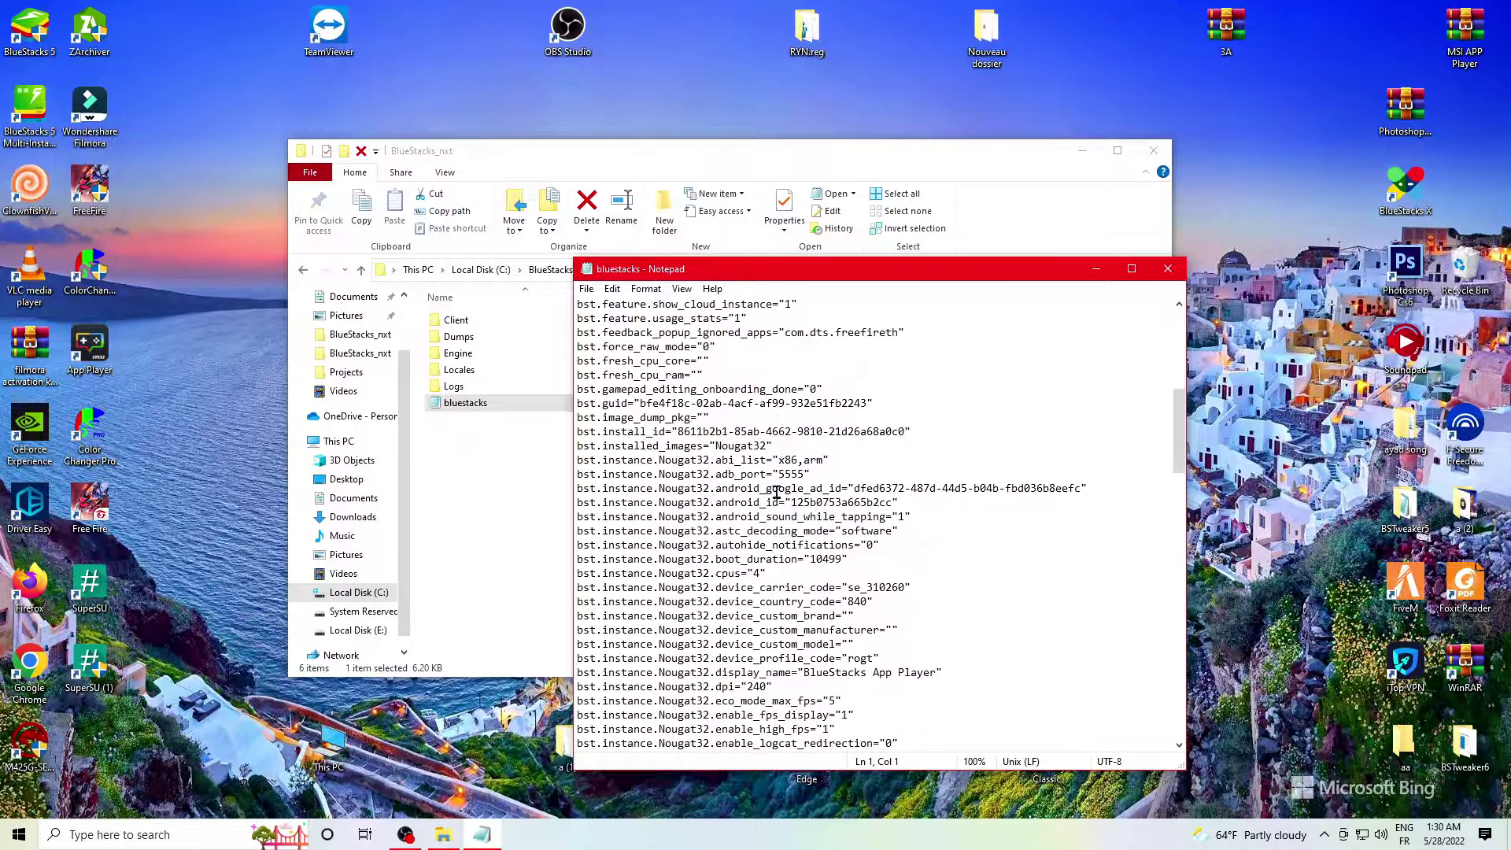
pyautogui.scroll(-1, 743, 598)
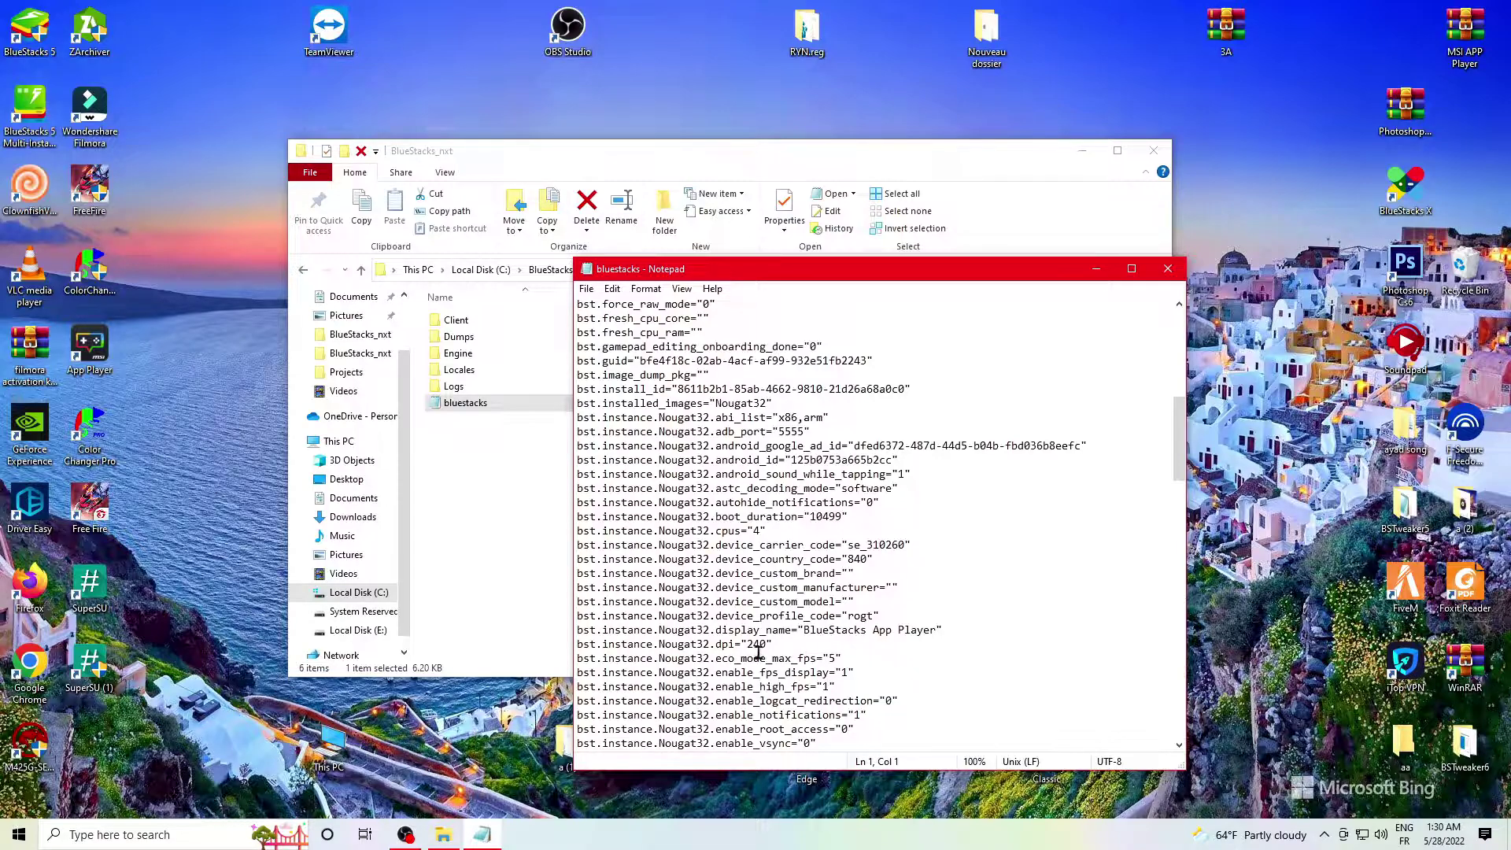
pyautogui.scroll(-2, 757, 652)
pyautogui.scroll(-1, 768, 599)
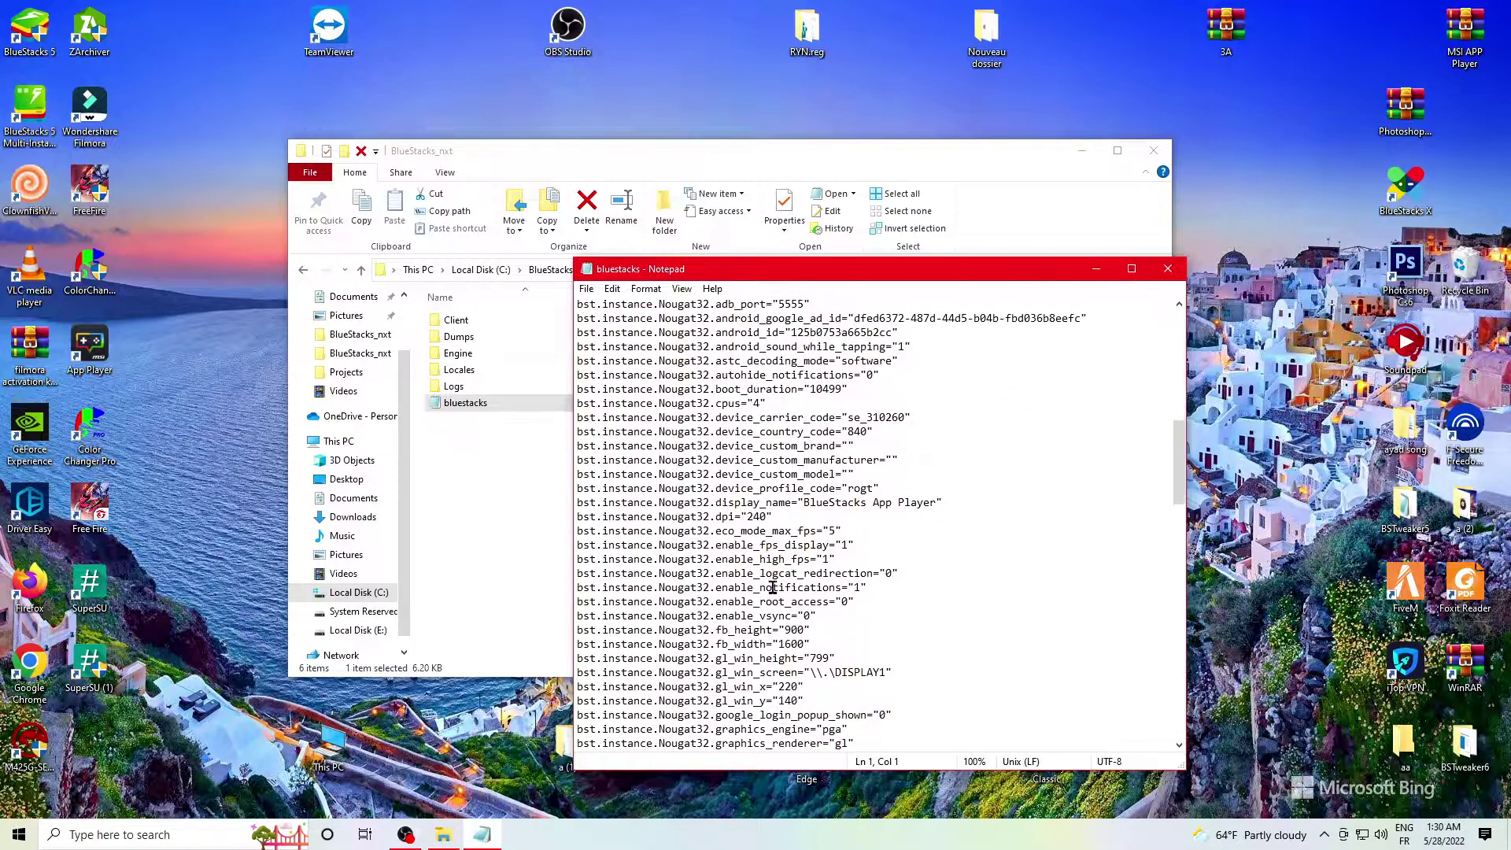
pyautogui.scroll(-2, 779, 660)
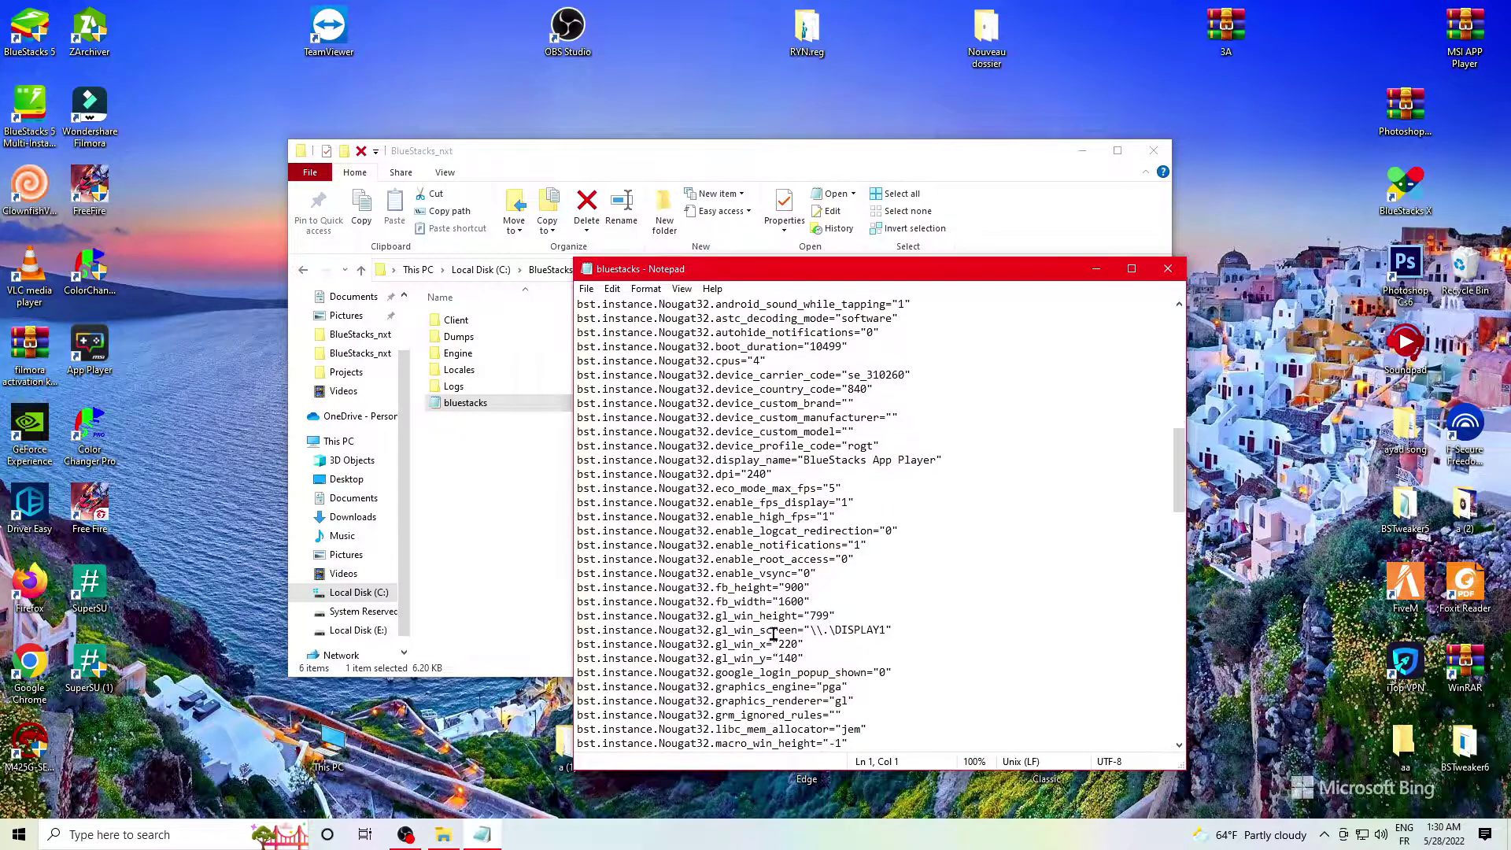
pyautogui.scroll(-2, 769, 627)
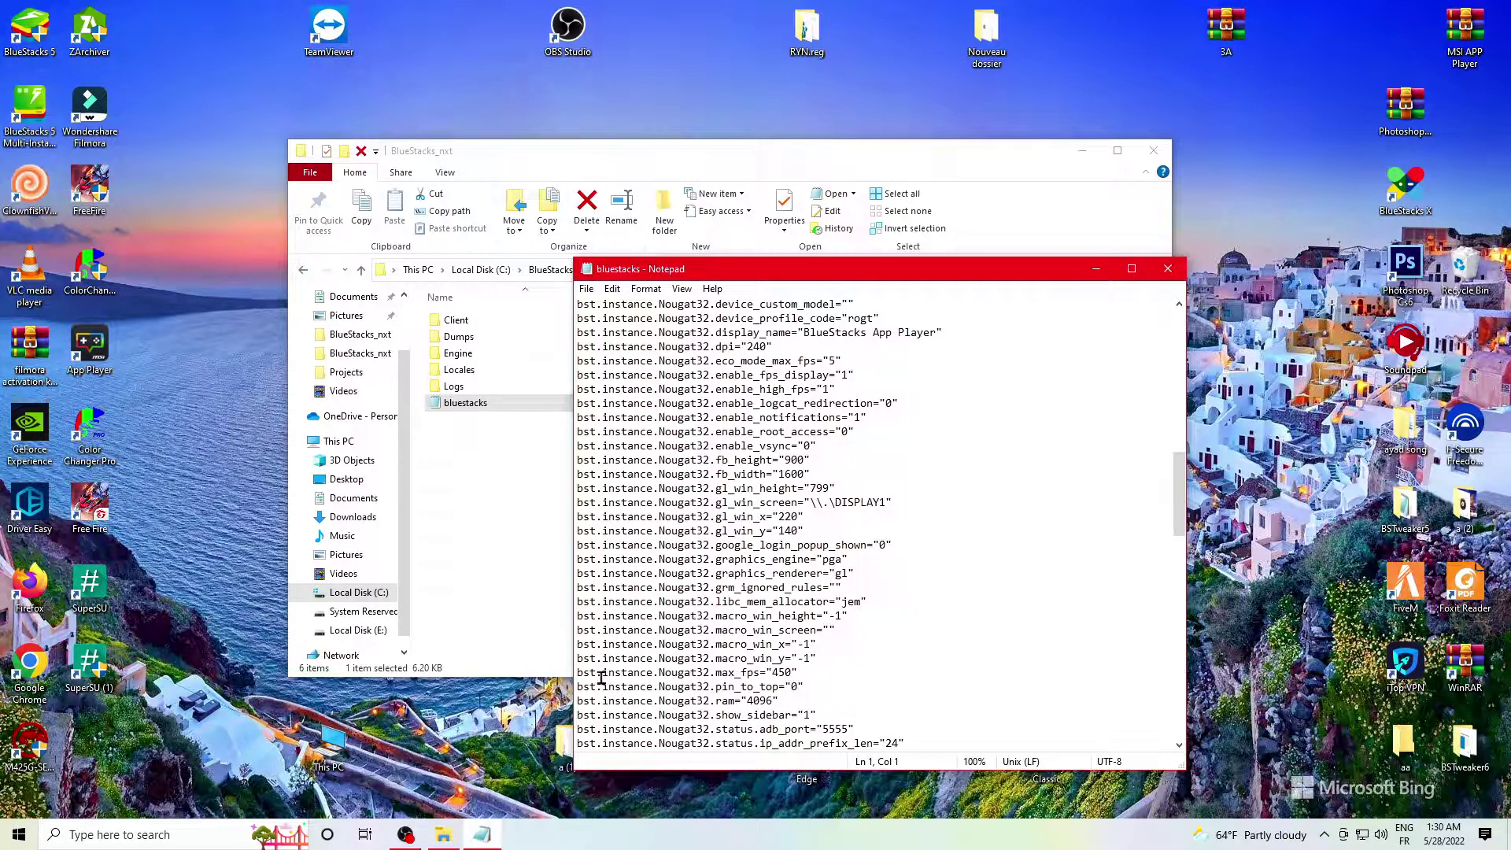
pyautogui.moveTo(579, 673); pyautogui.dragTo(805, 674)
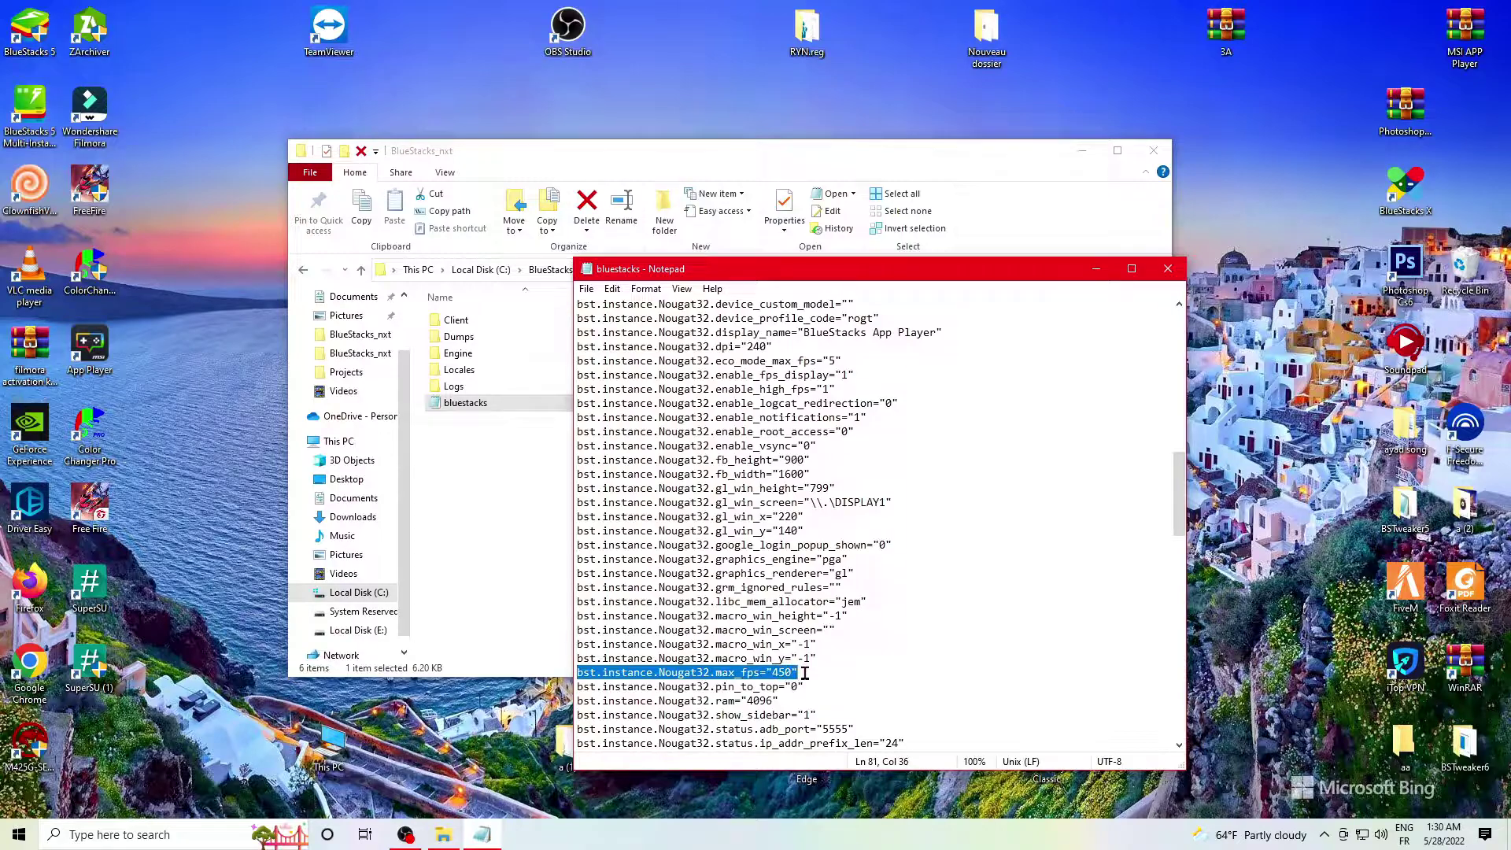
pyautogui.click(920, 658)
pyautogui.moveTo(582, 673); pyautogui.dragTo(923, 673)
pyautogui.click(913, 675)
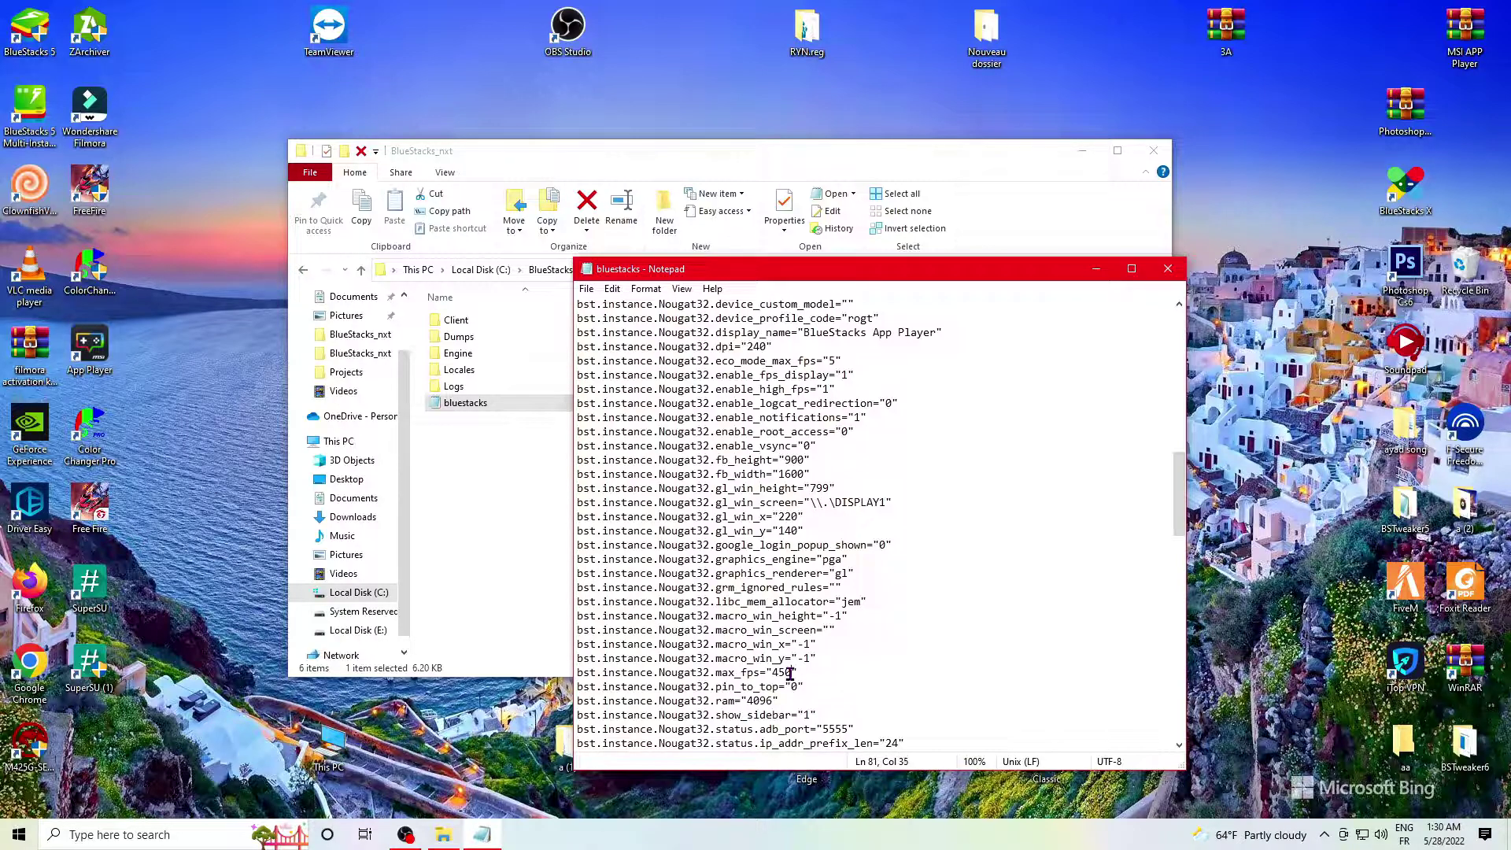
pyautogui.press('BackSpace')
# Save the bluestacks configuration file, then close it and the BlueStacks_nxt folder window
pyautogui.click(588, 289)
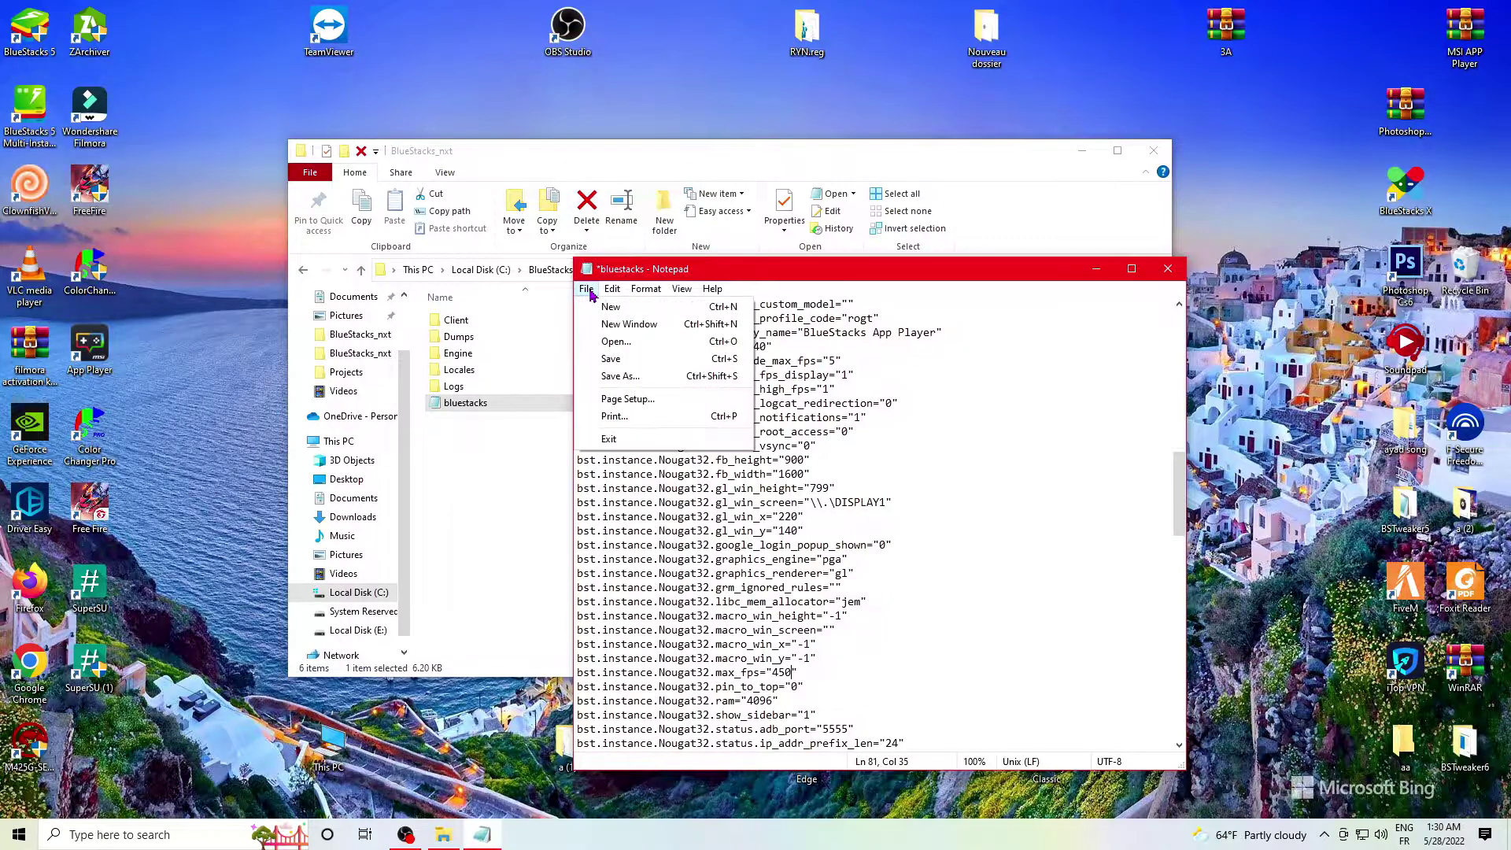
pyautogui.click(610, 360)
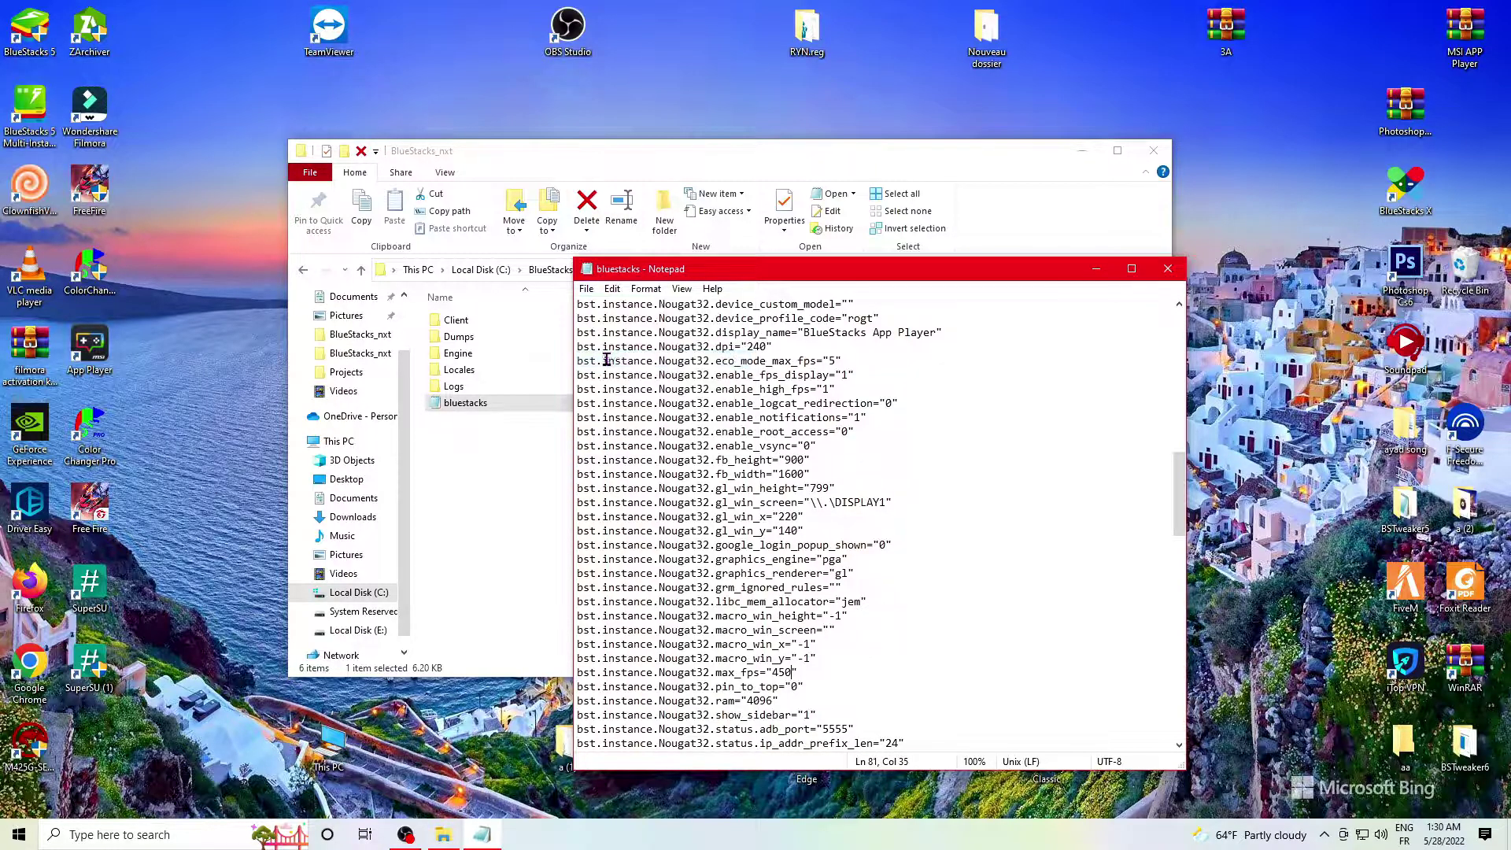
pyautogui.click(1169, 269)
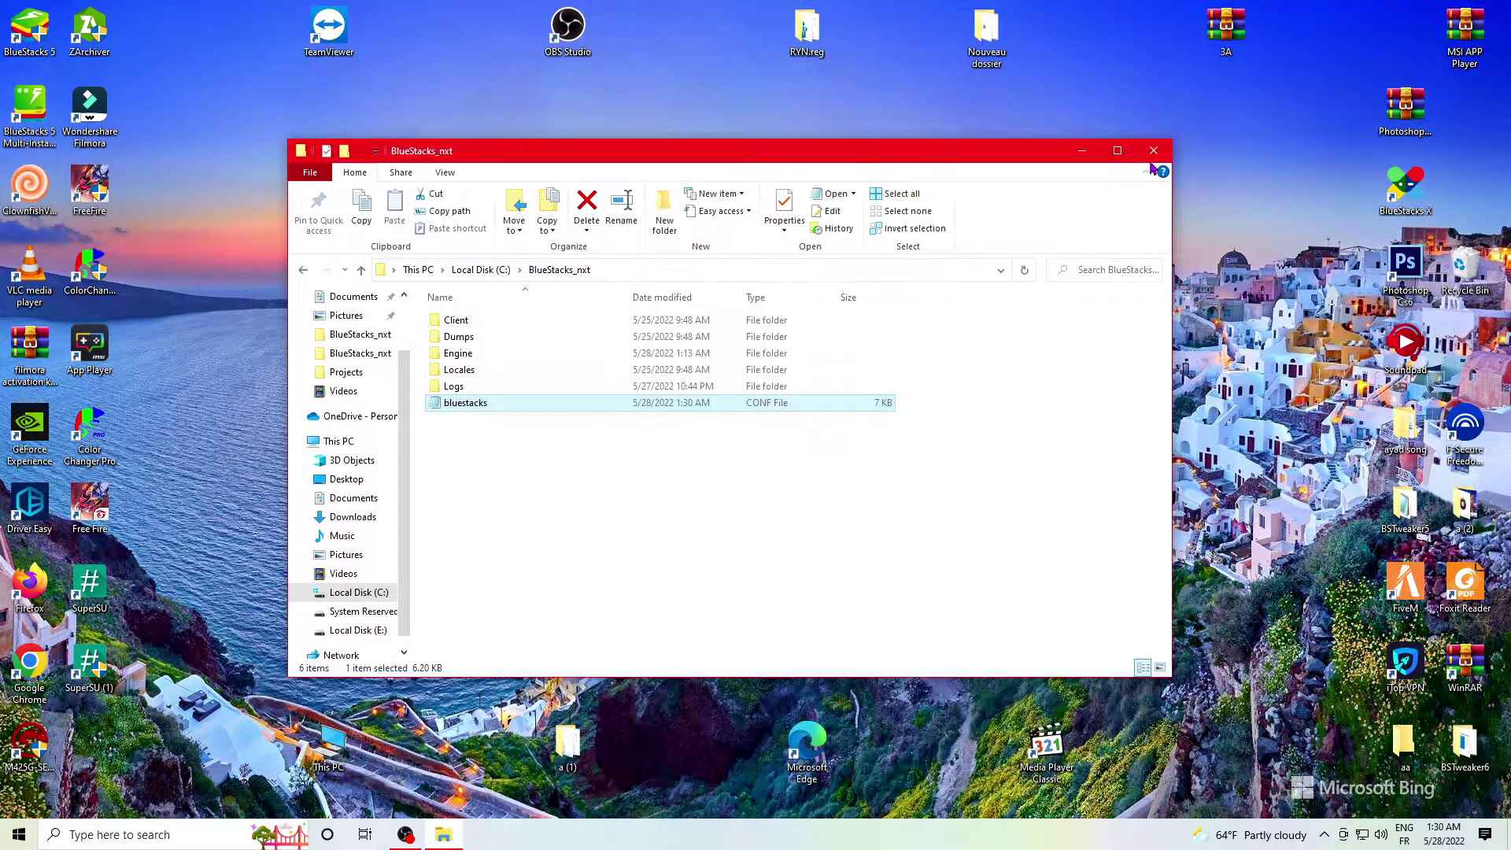
pyautogui.click(1154, 150)
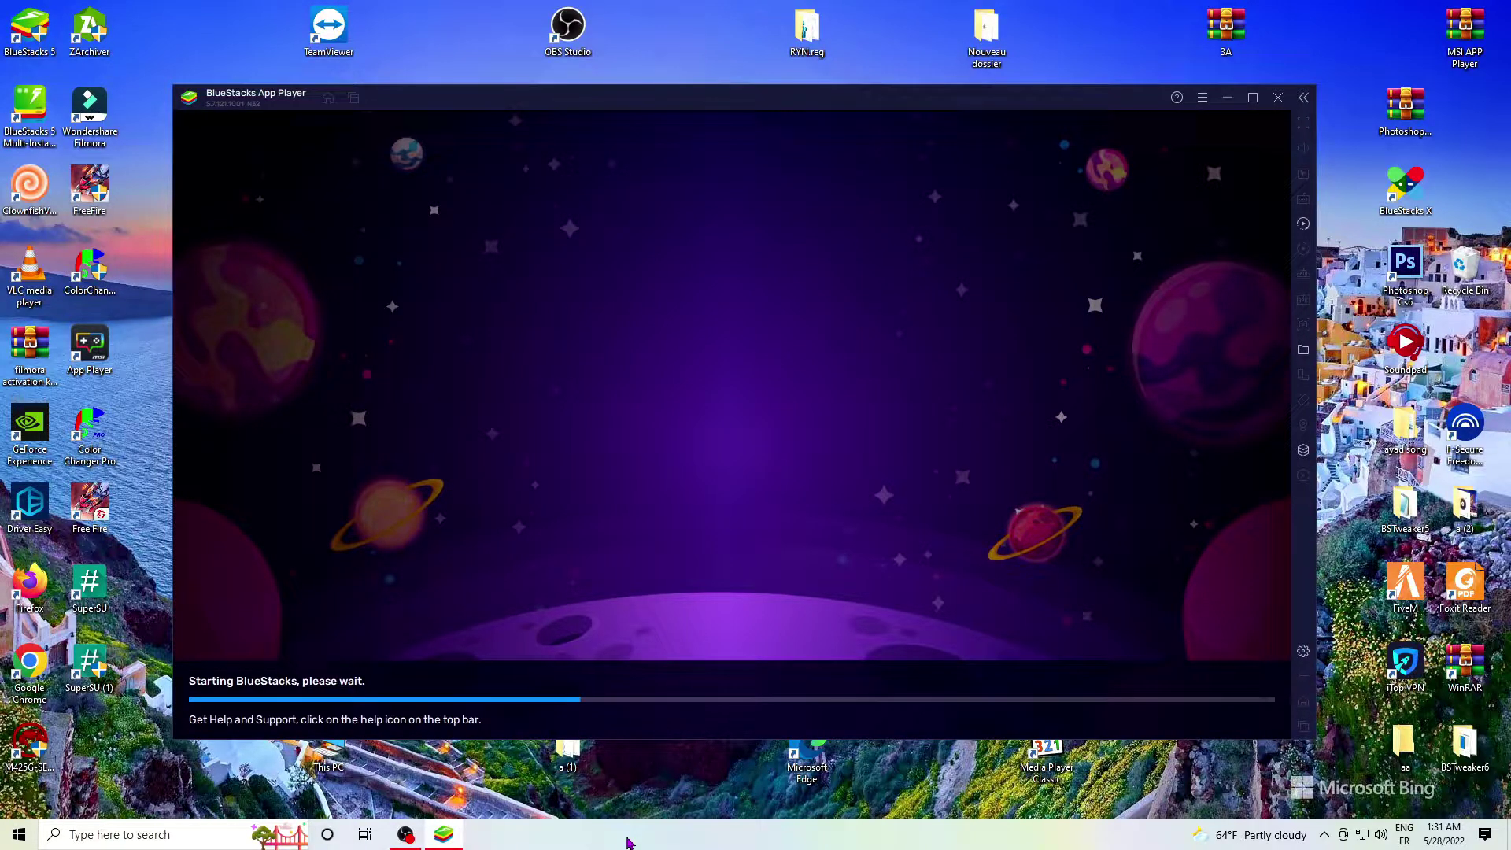
# Open Color Changer Pro in BlueStacks App Player and apply its CUSTOM3 color preset
pyautogui.rightClick(627, 840)
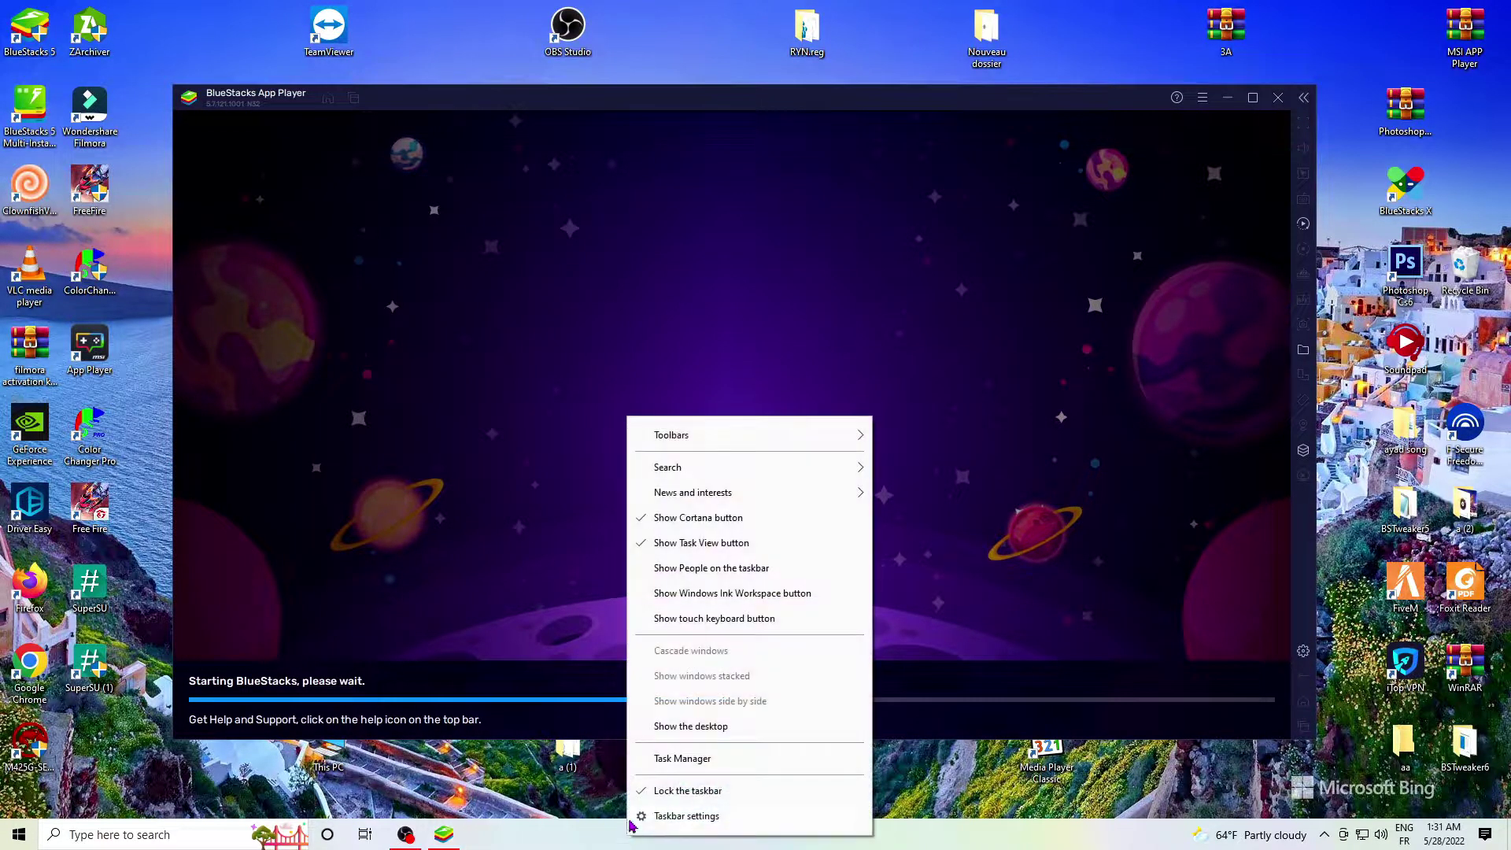
pyautogui.click(466, 384)
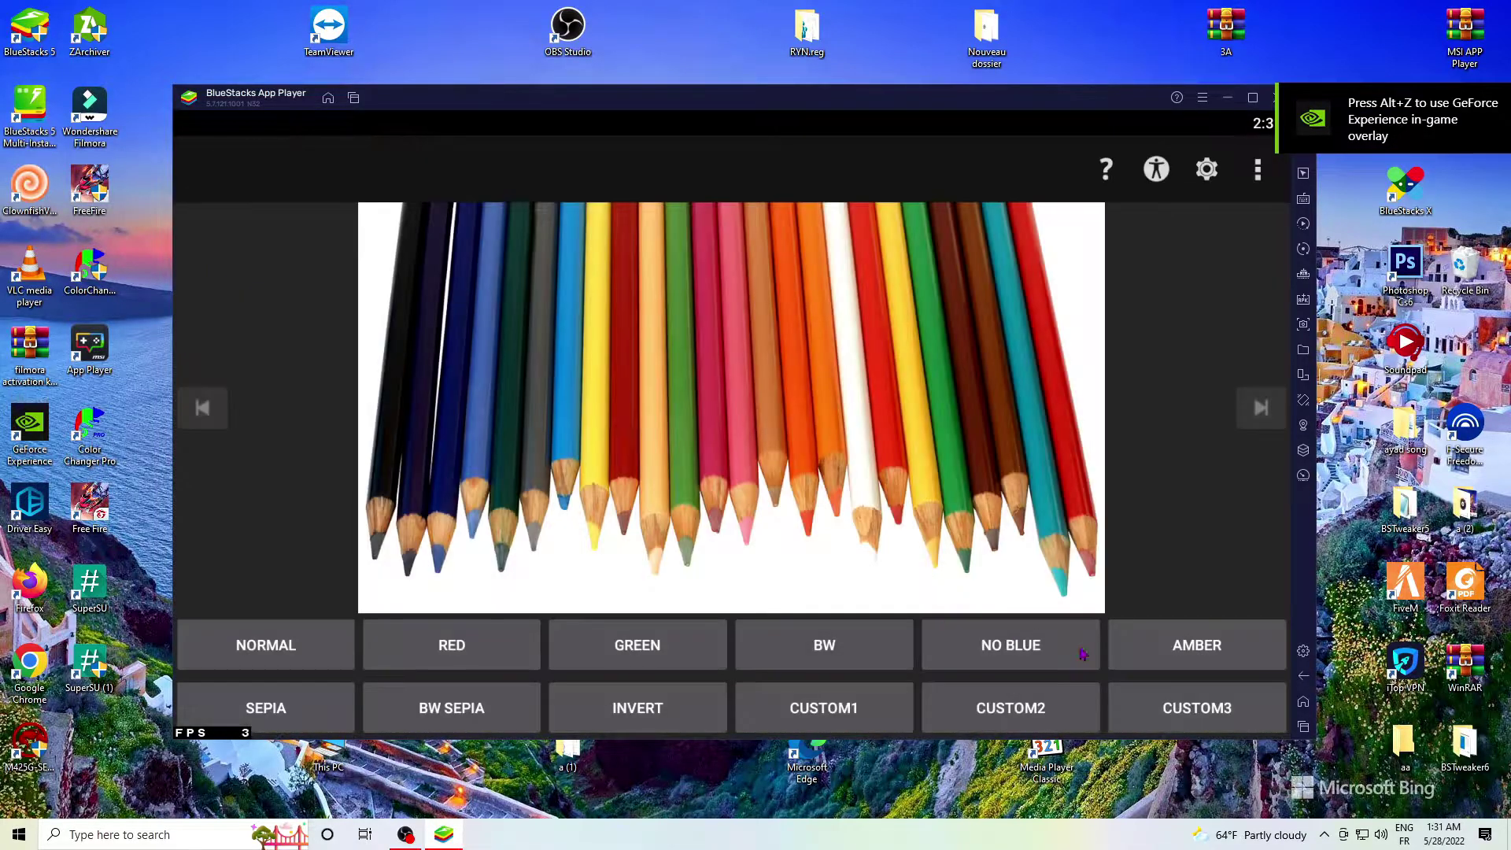
pyautogui.click(1197, 704)
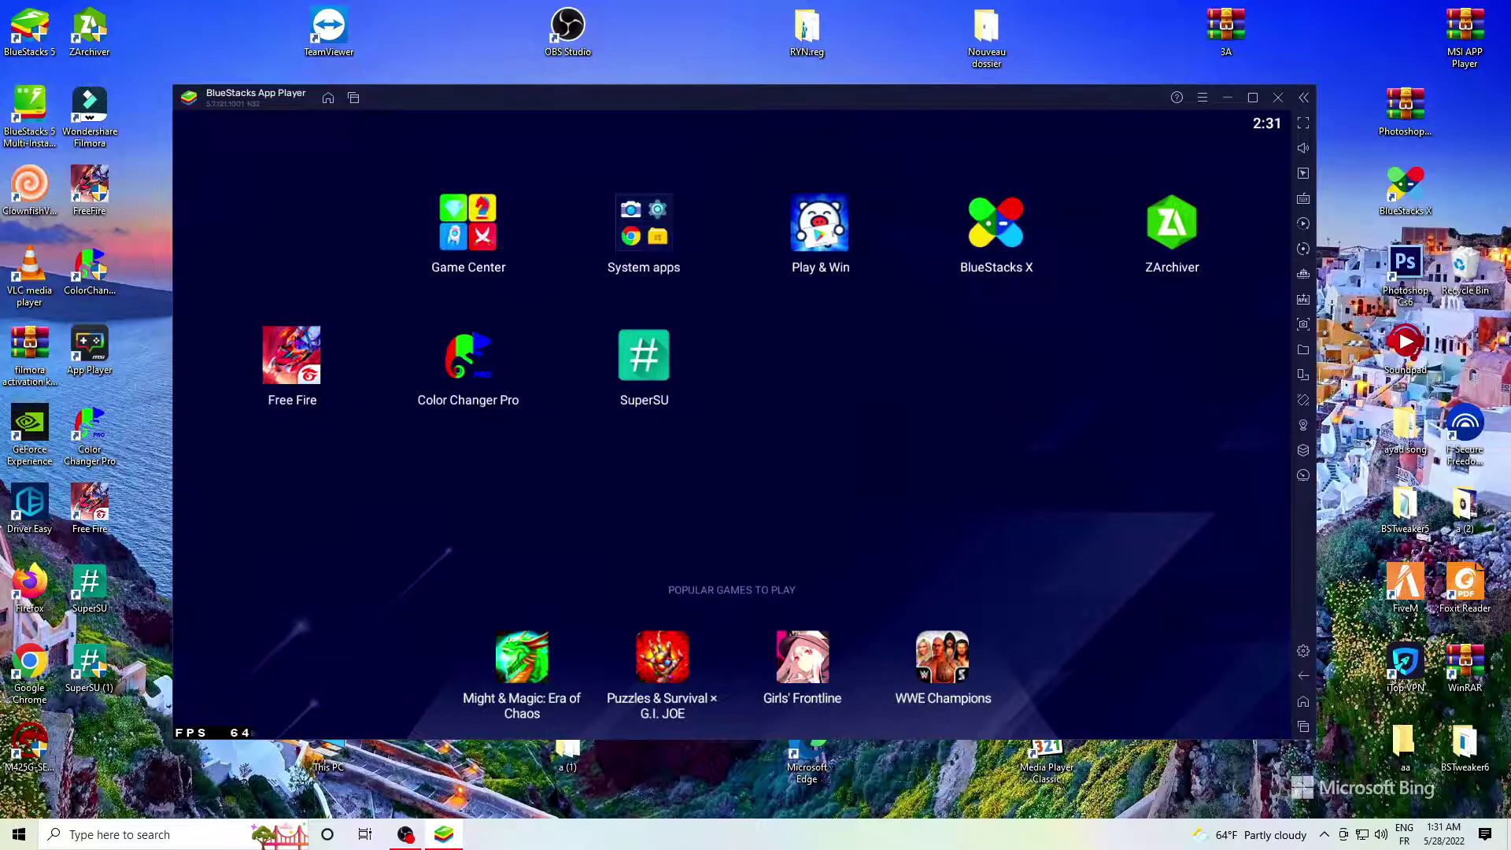
# Set the priority of the HD-Player.exe process to High in Task Manager, confirm the change and close Task Manager
pyautogui.rightClick(479, 835)
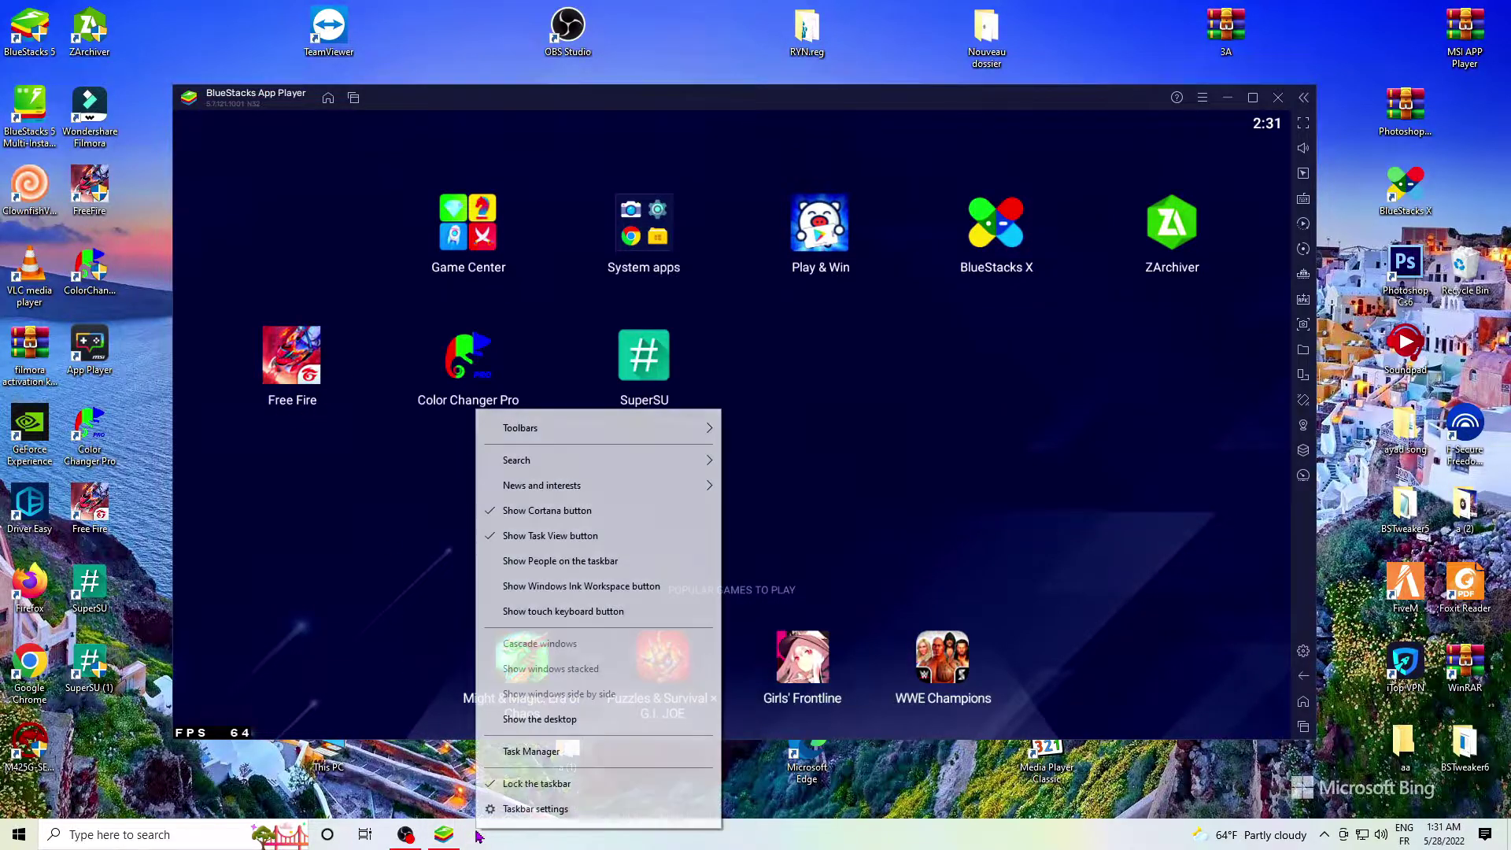
pyautogui.click(531, 752)
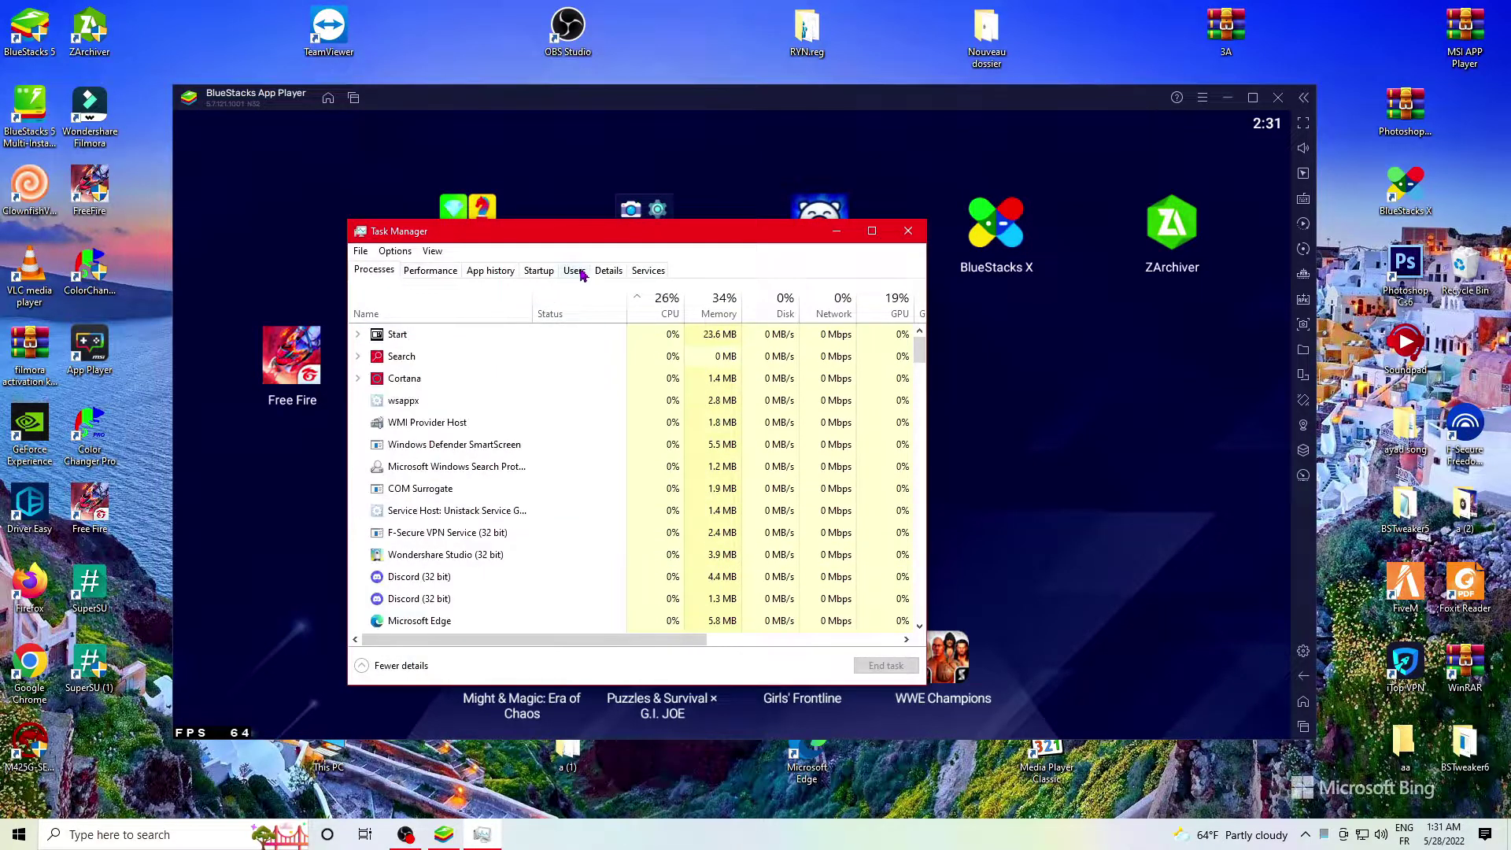
pyautogui.click(606, 270)
pyautogui.scroll(-2, 466, 447)
pyautogui.rightClick(396, 539)
pyautogui.moveTo(461, 603)
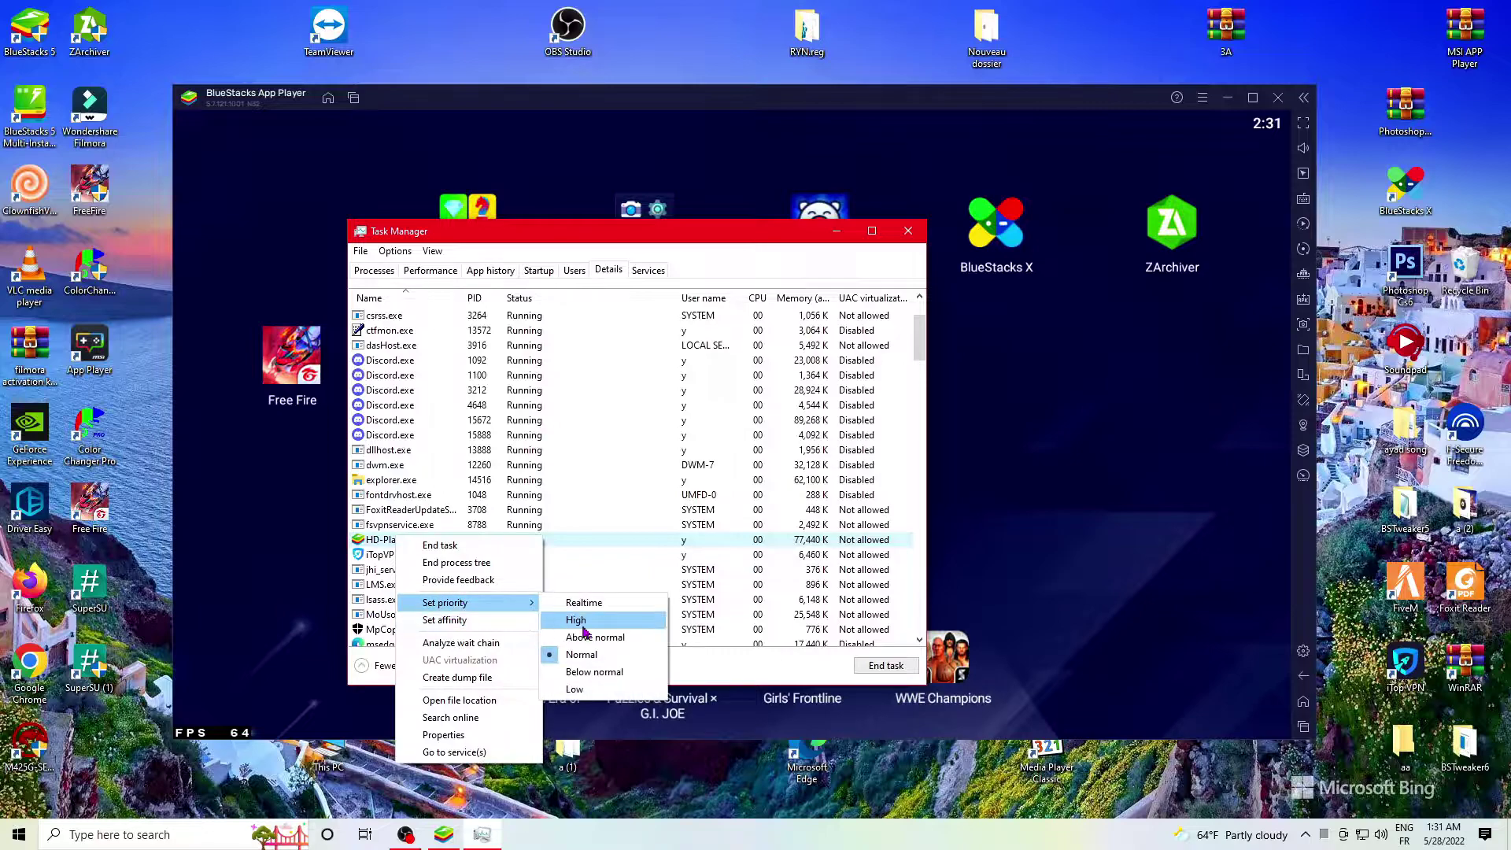
pyautogui.click(583, 623)
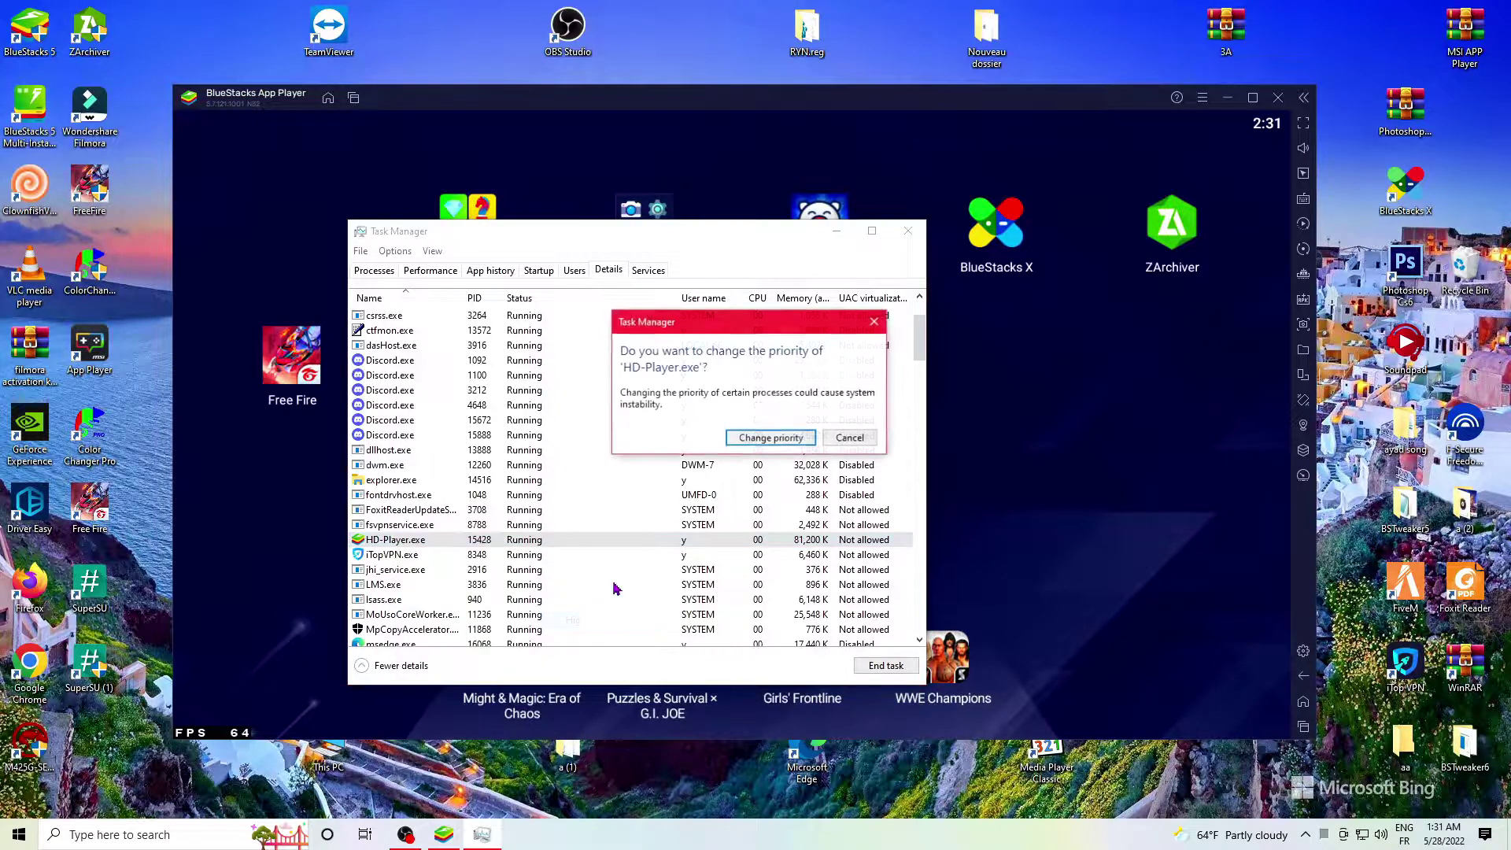
pyautogui.click(769, 440)
pyautogui.click(908, 230)
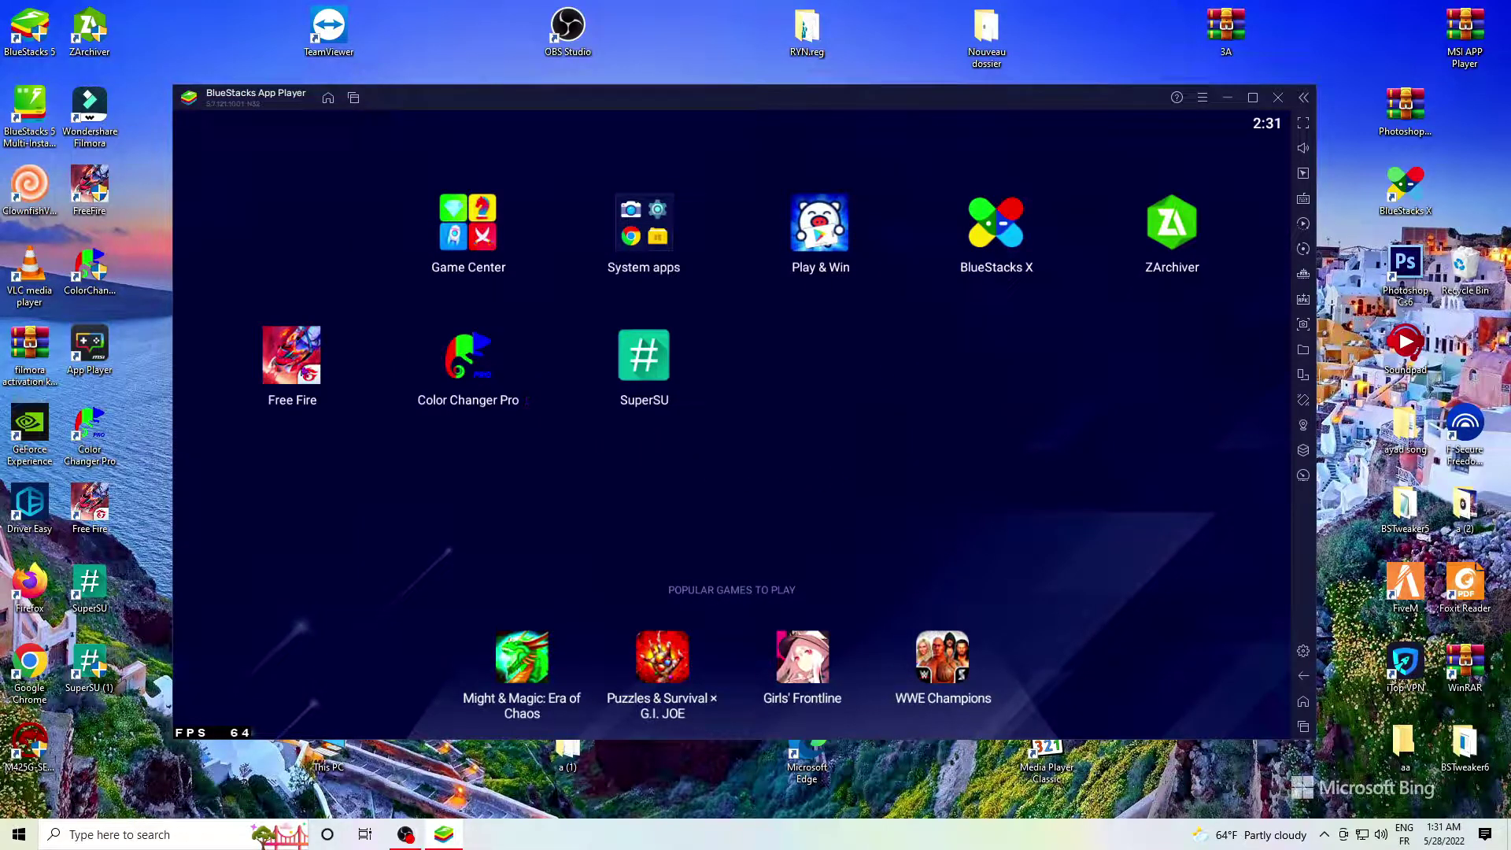
# Launch Free Fire in BlueStacks App Player, dismiss the promotional pop-ups and collapse the friends panel in the lobby
pyautogui.click(293, 358)
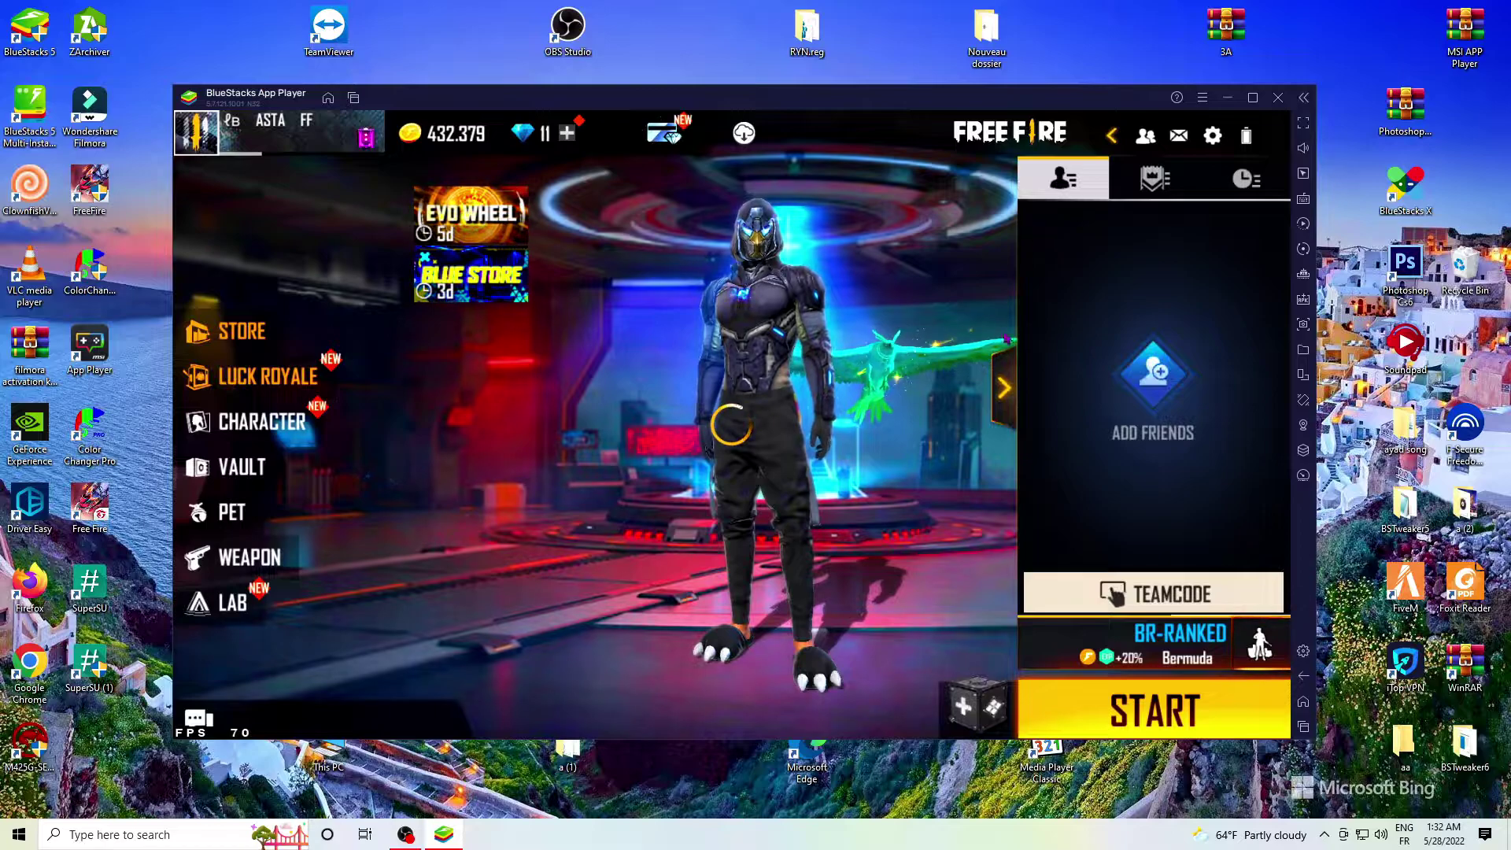
pyautogui.click(997, 391)
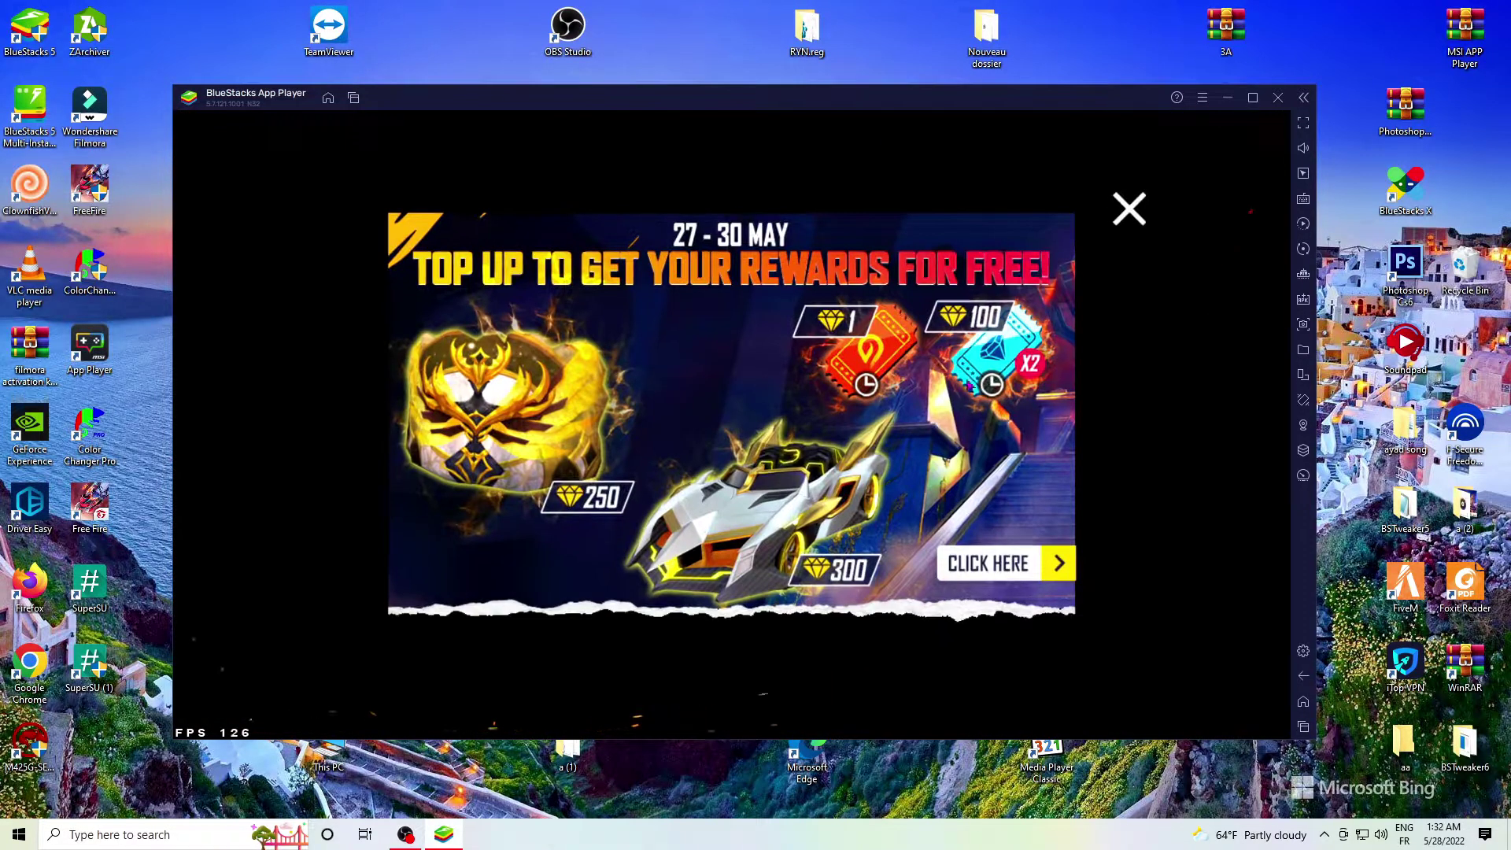
pyautogui.click(1143, 217)
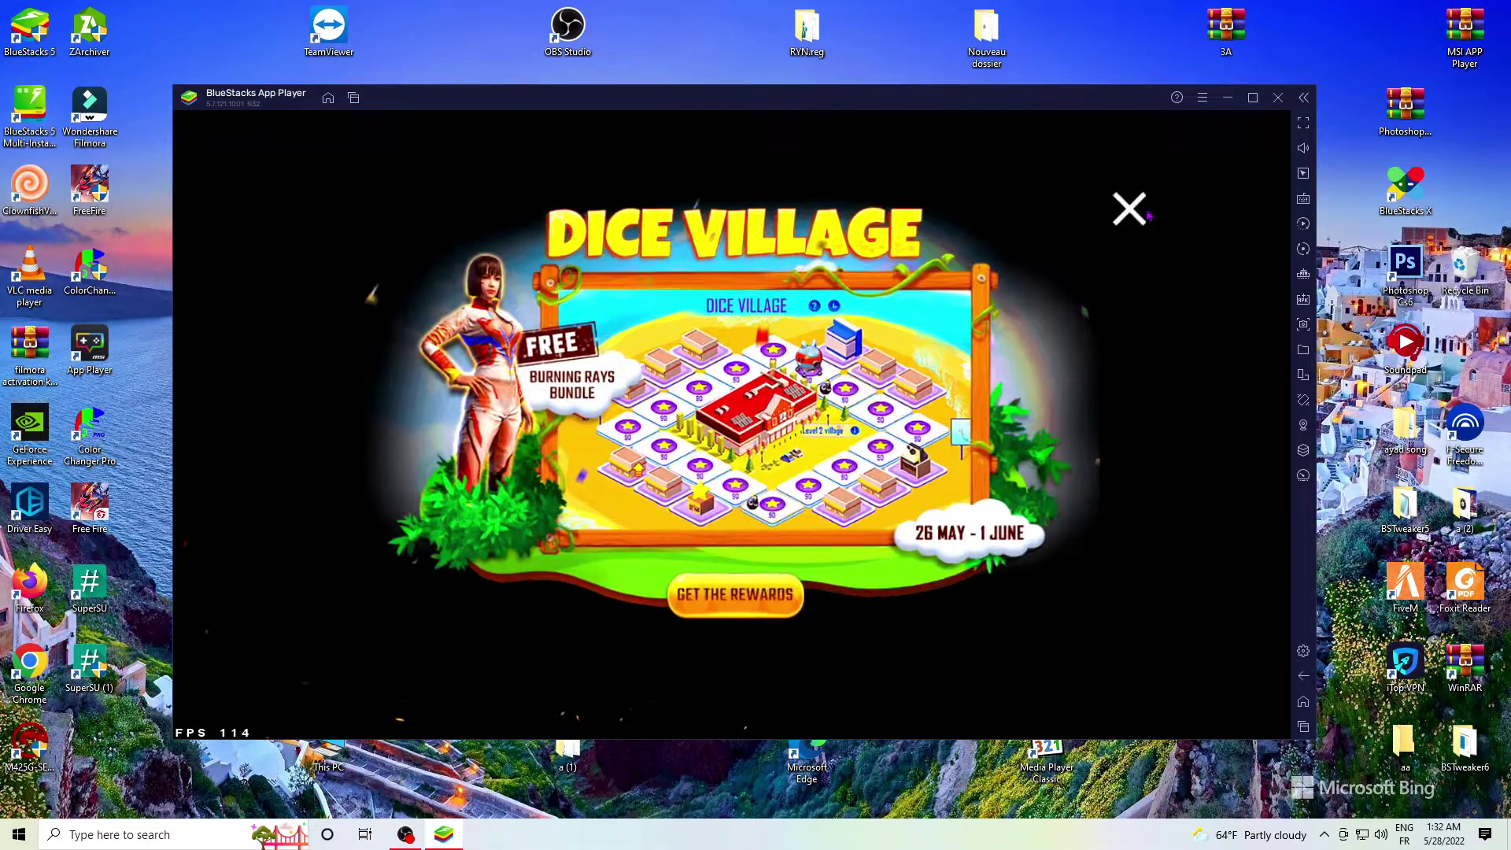
pyautogui.click(1146, 216)
pyautogui.click(1146, 215)
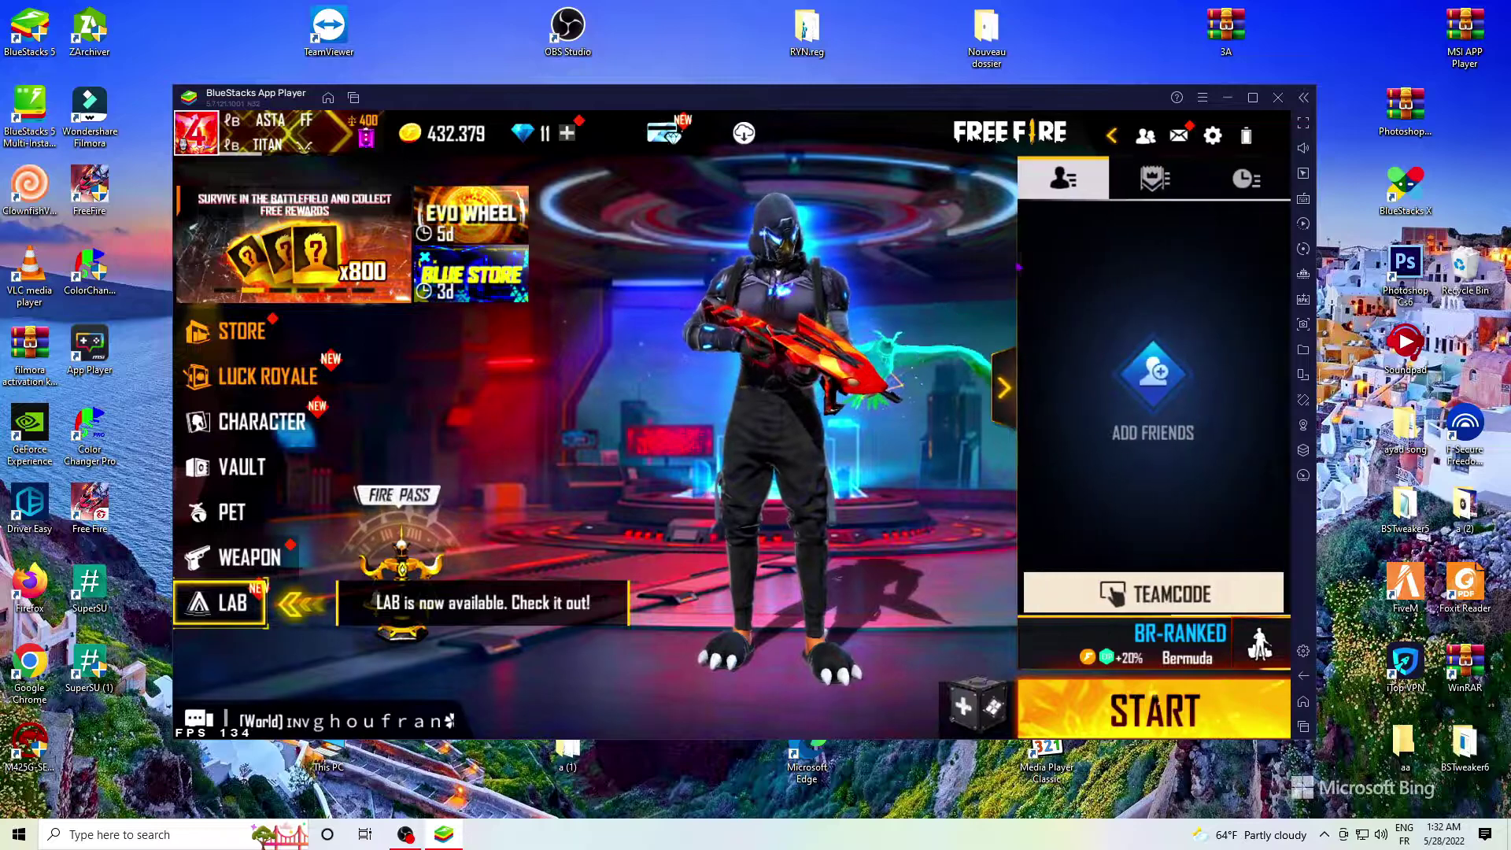
pyautogui.click(1002, 386)
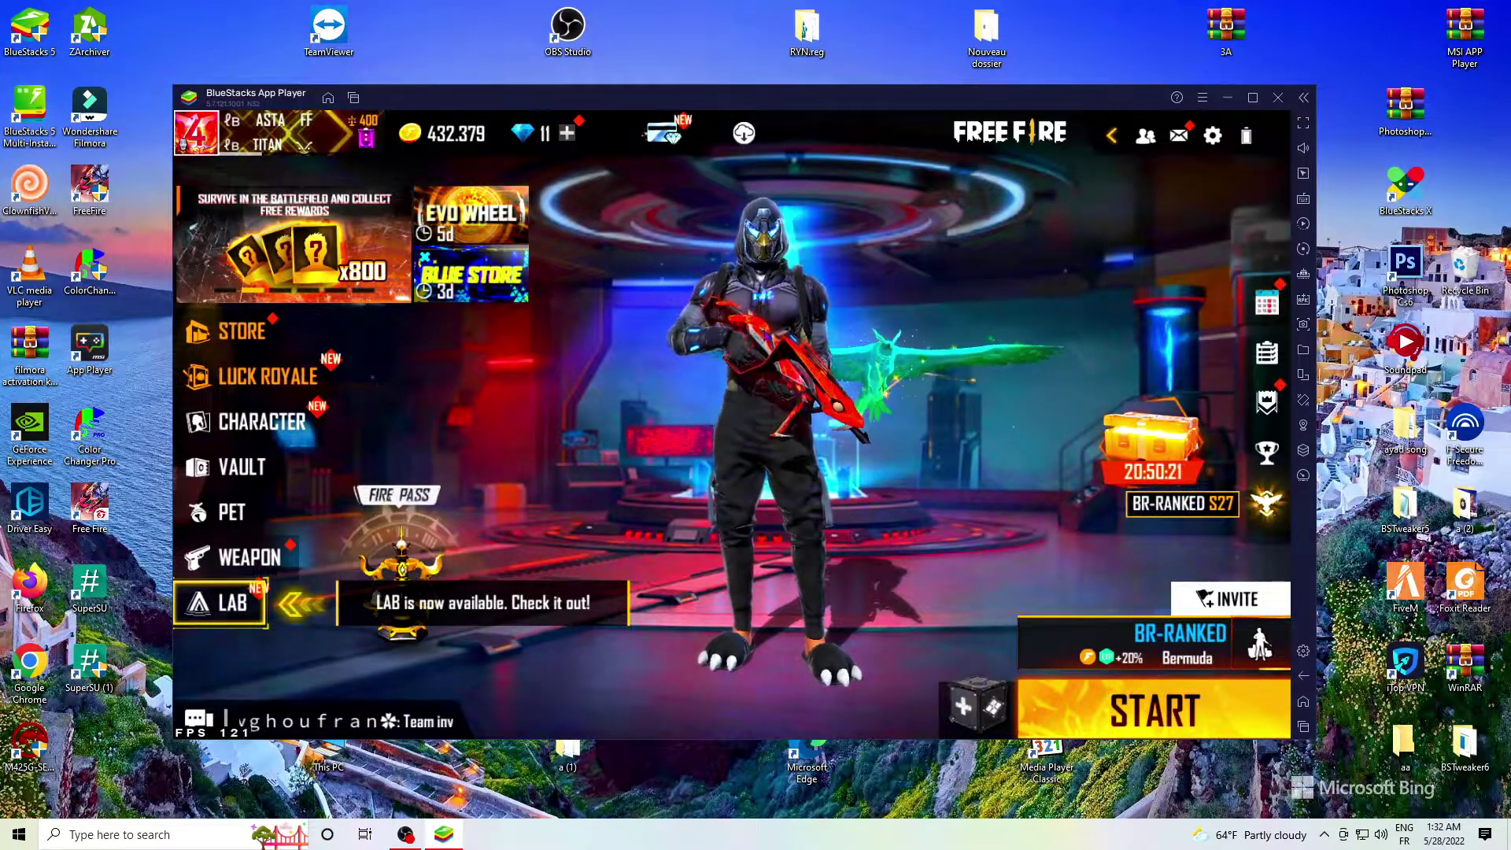
pyautogui.click(664, 349)
pyautogui.click(877, 331)
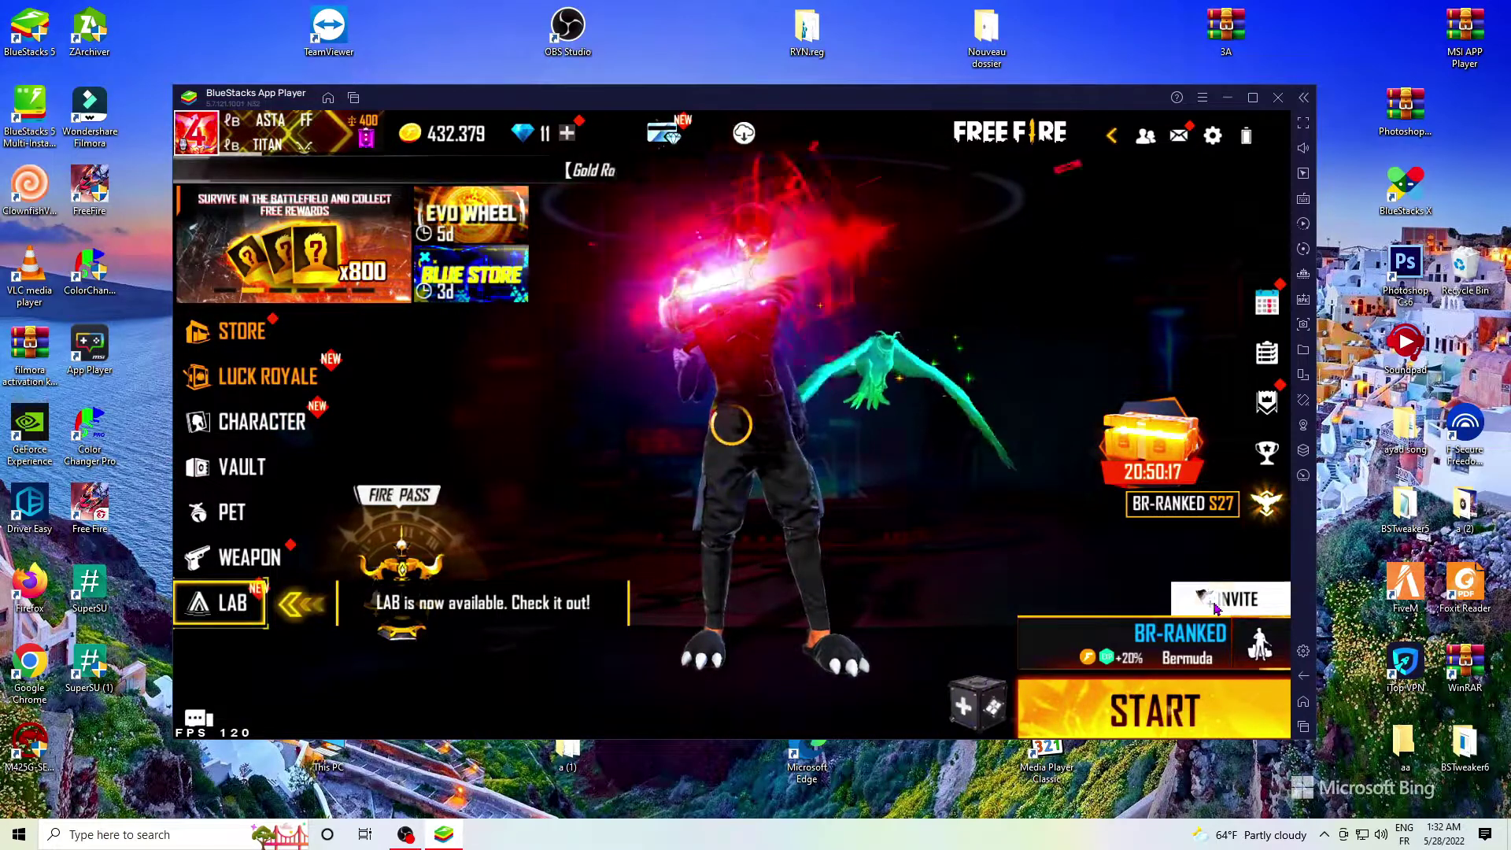
pyautogui.click(1228, 598)
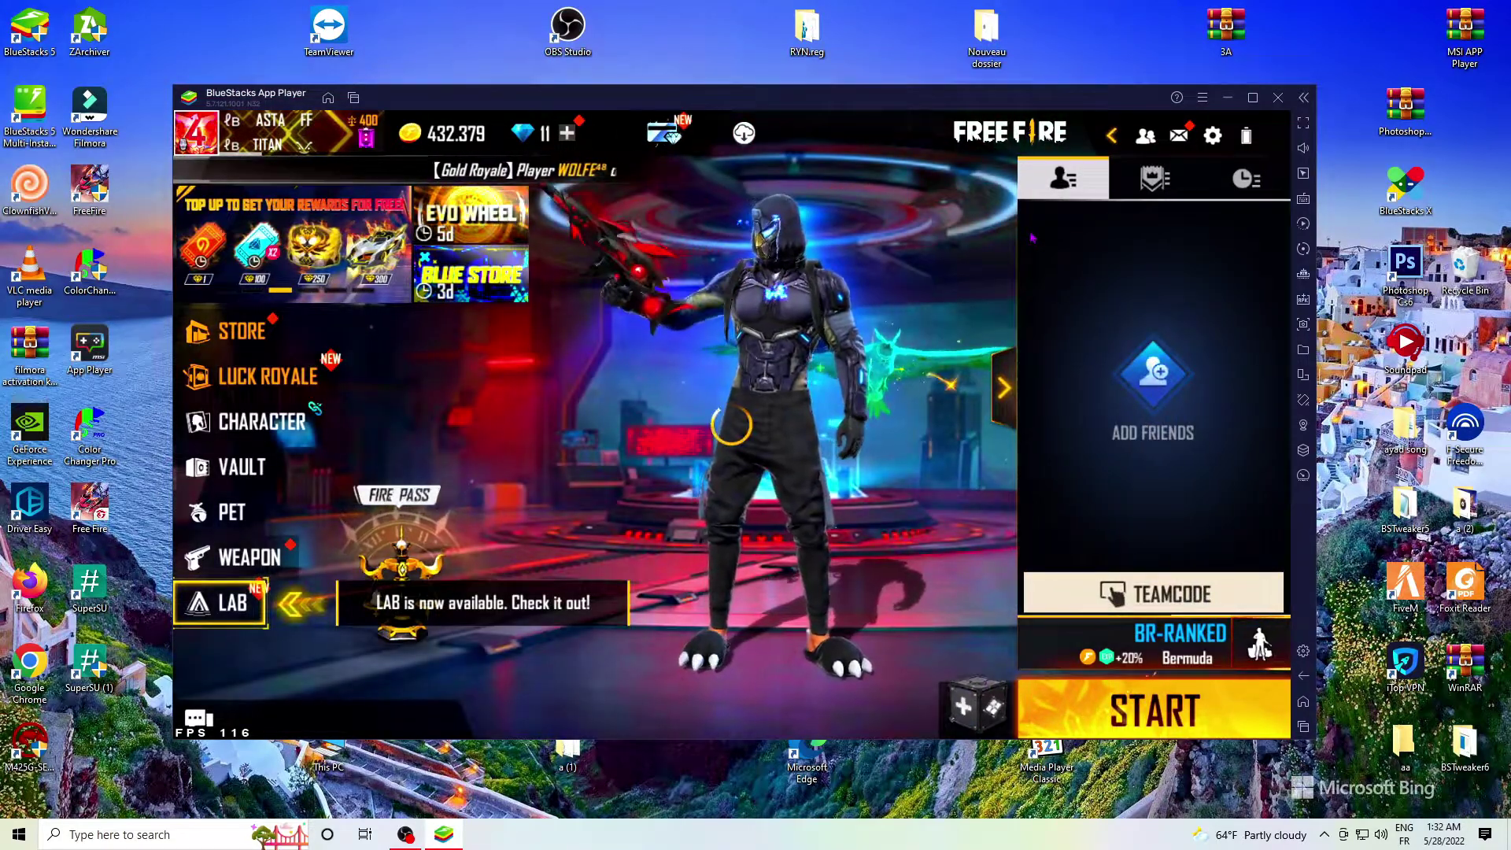
pyautogui.click(1005, 385)
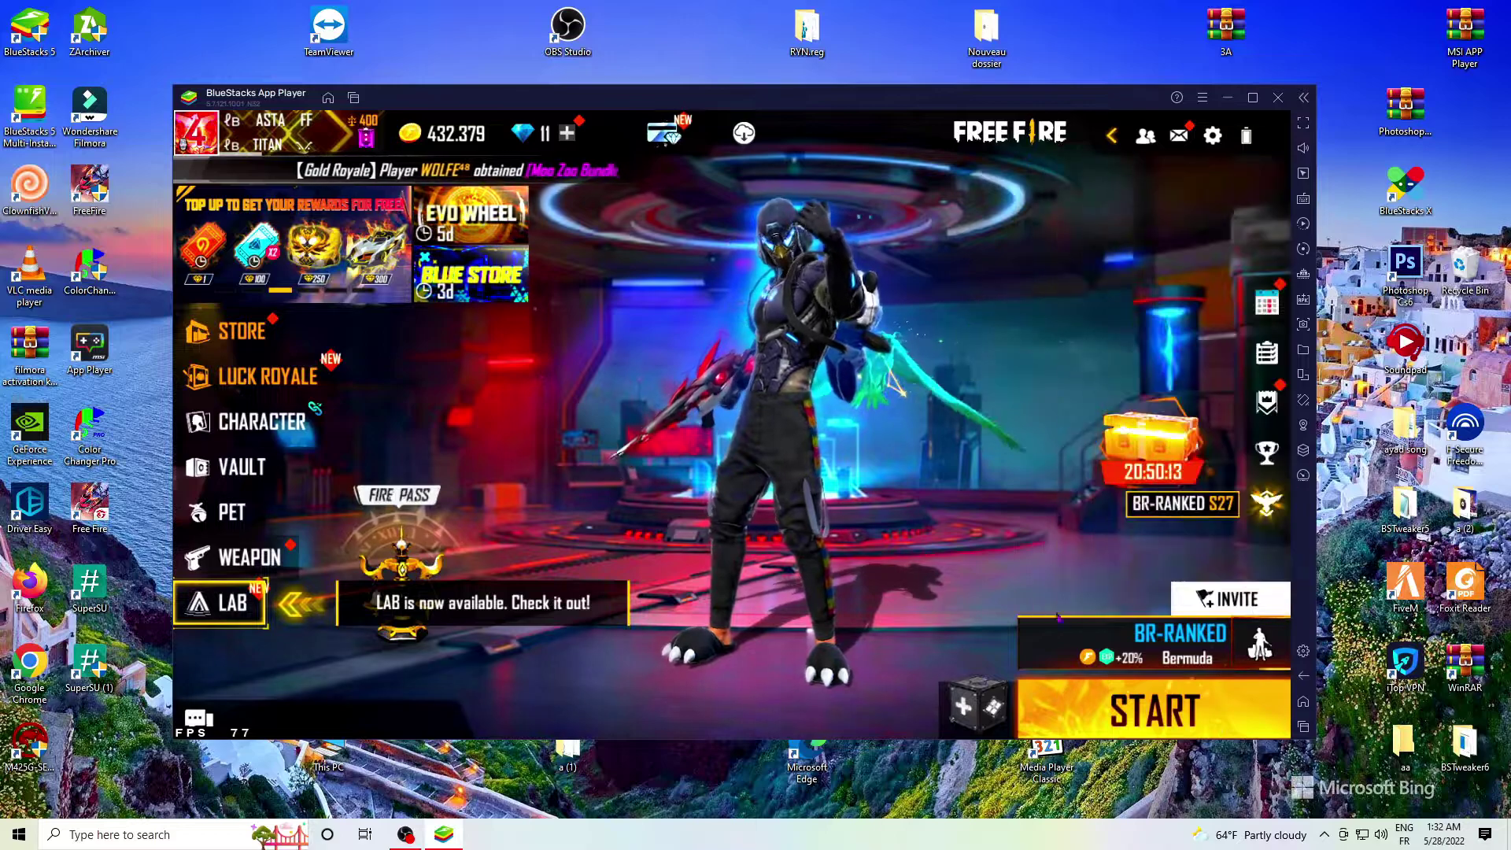
# Select the Training mode on Batou, start the session and switch the emulator to full screen
pyautogui.click(1187, 655)
pyautogui.click(959, 682)
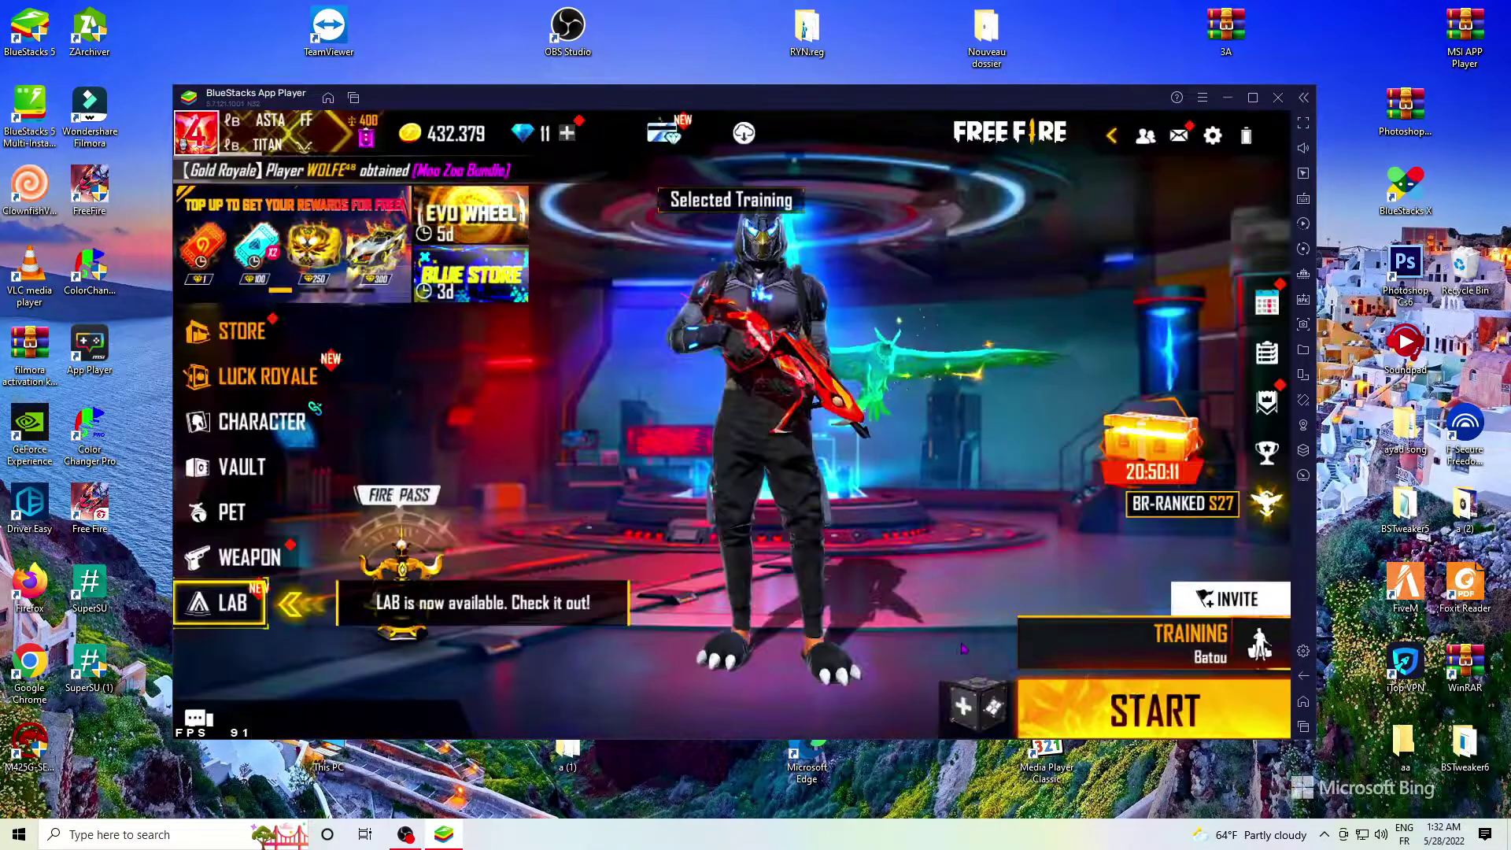
pyautogui.click(1181, 713)
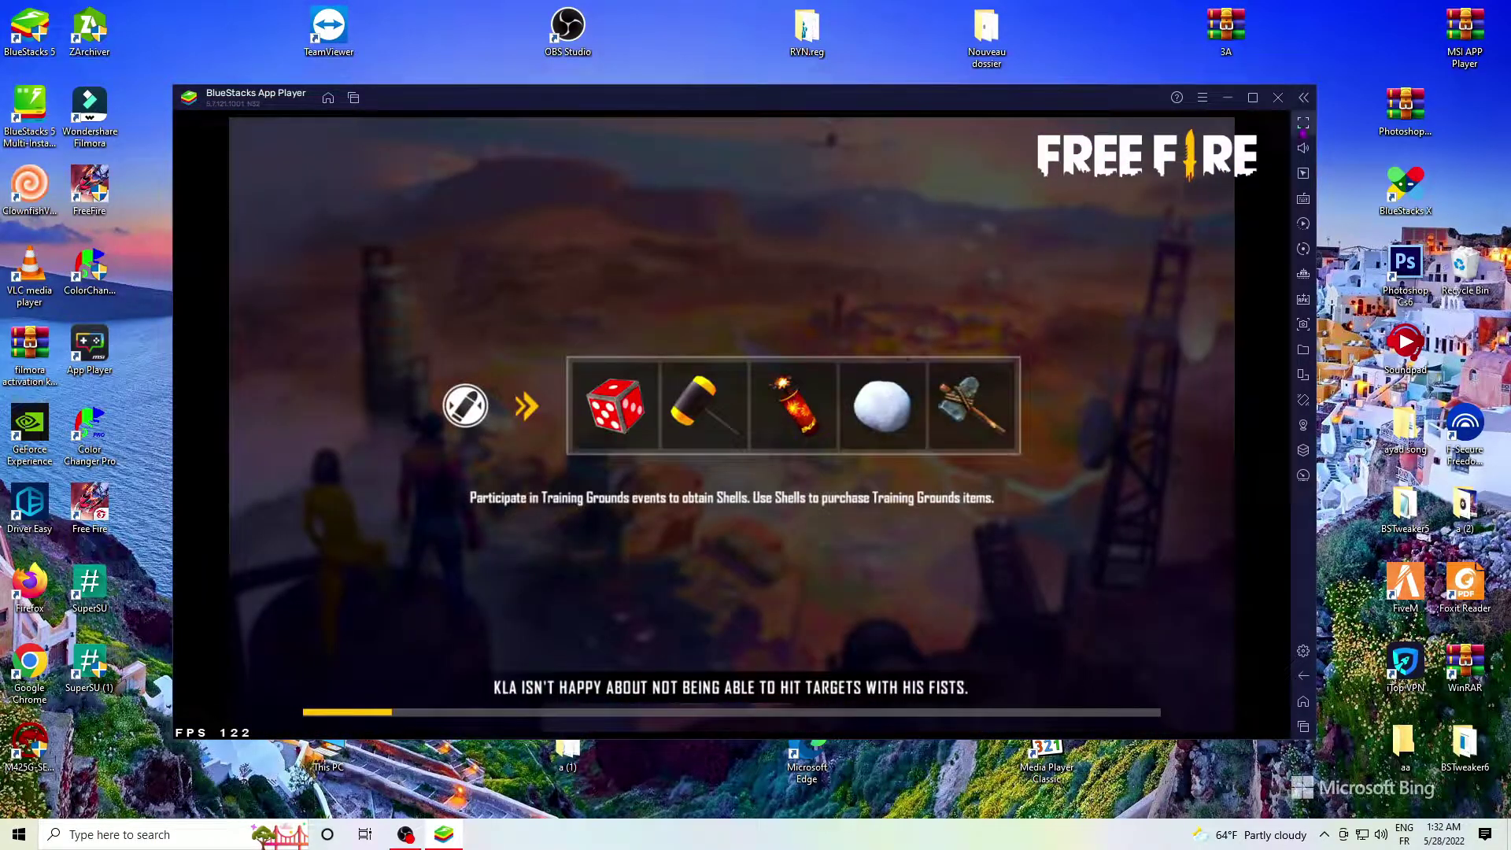
pyautogui.click(1304, 126)
pyautogui.click(836, 96)
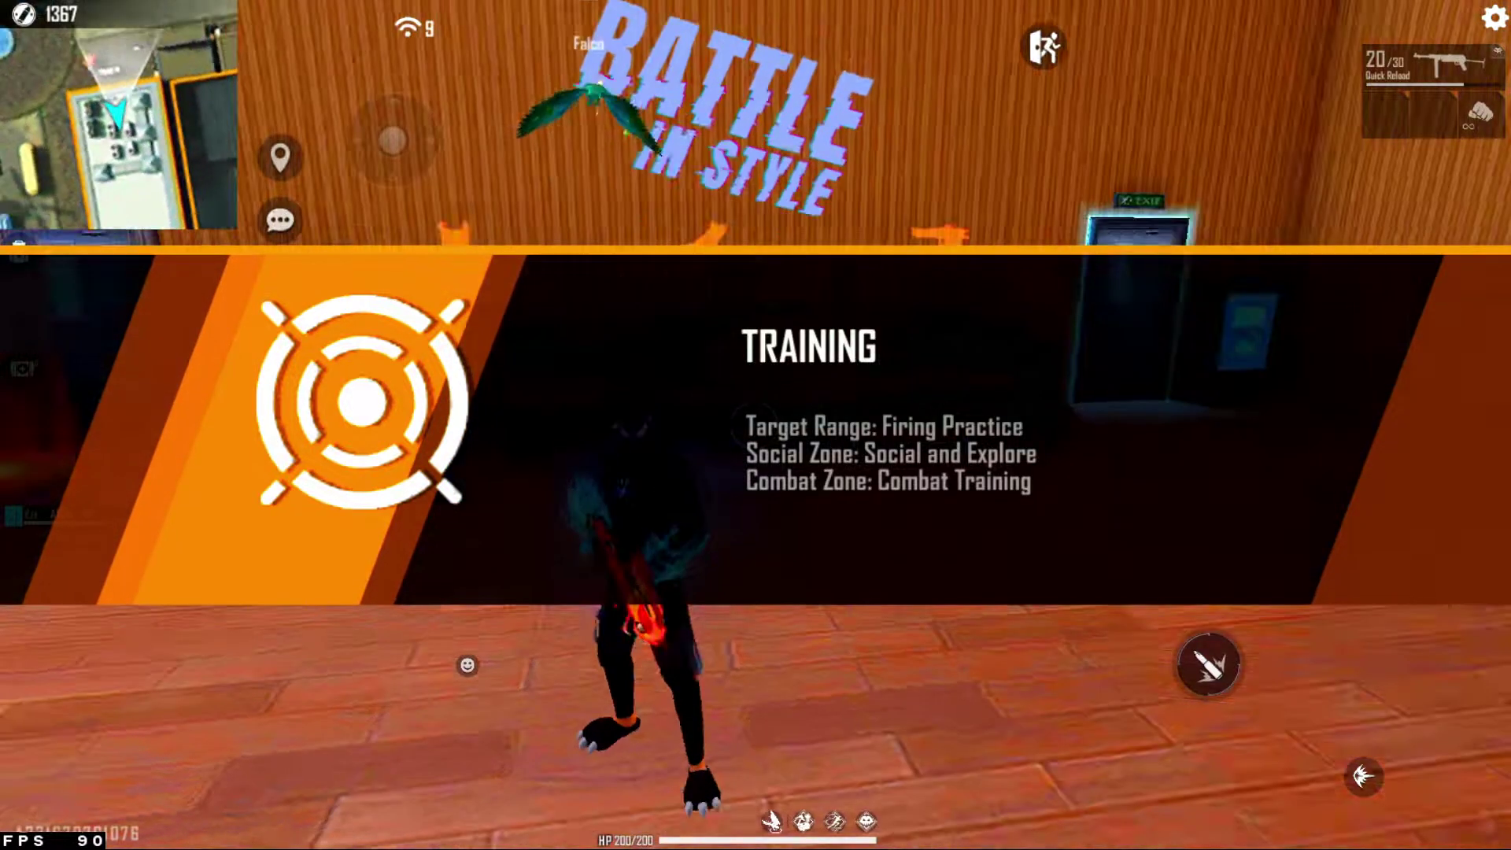
# Obtain the Woodpecker from the rifles in the training ground's weapon list, and show the pistol category
pyautogui.press('w')
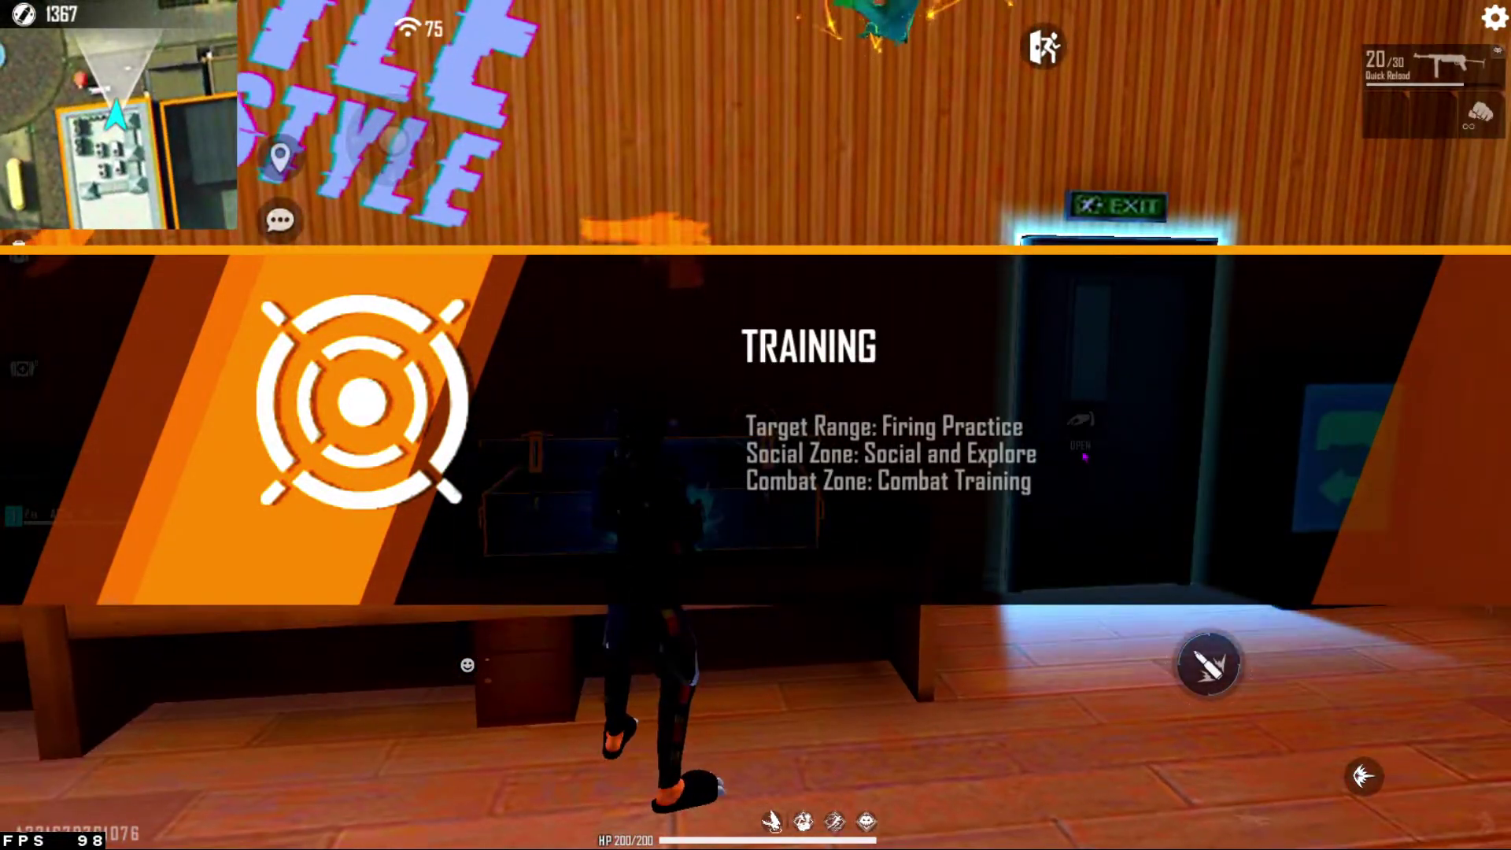
pyautogui.click(1208, 665)
pyautogui.click(776, 168)
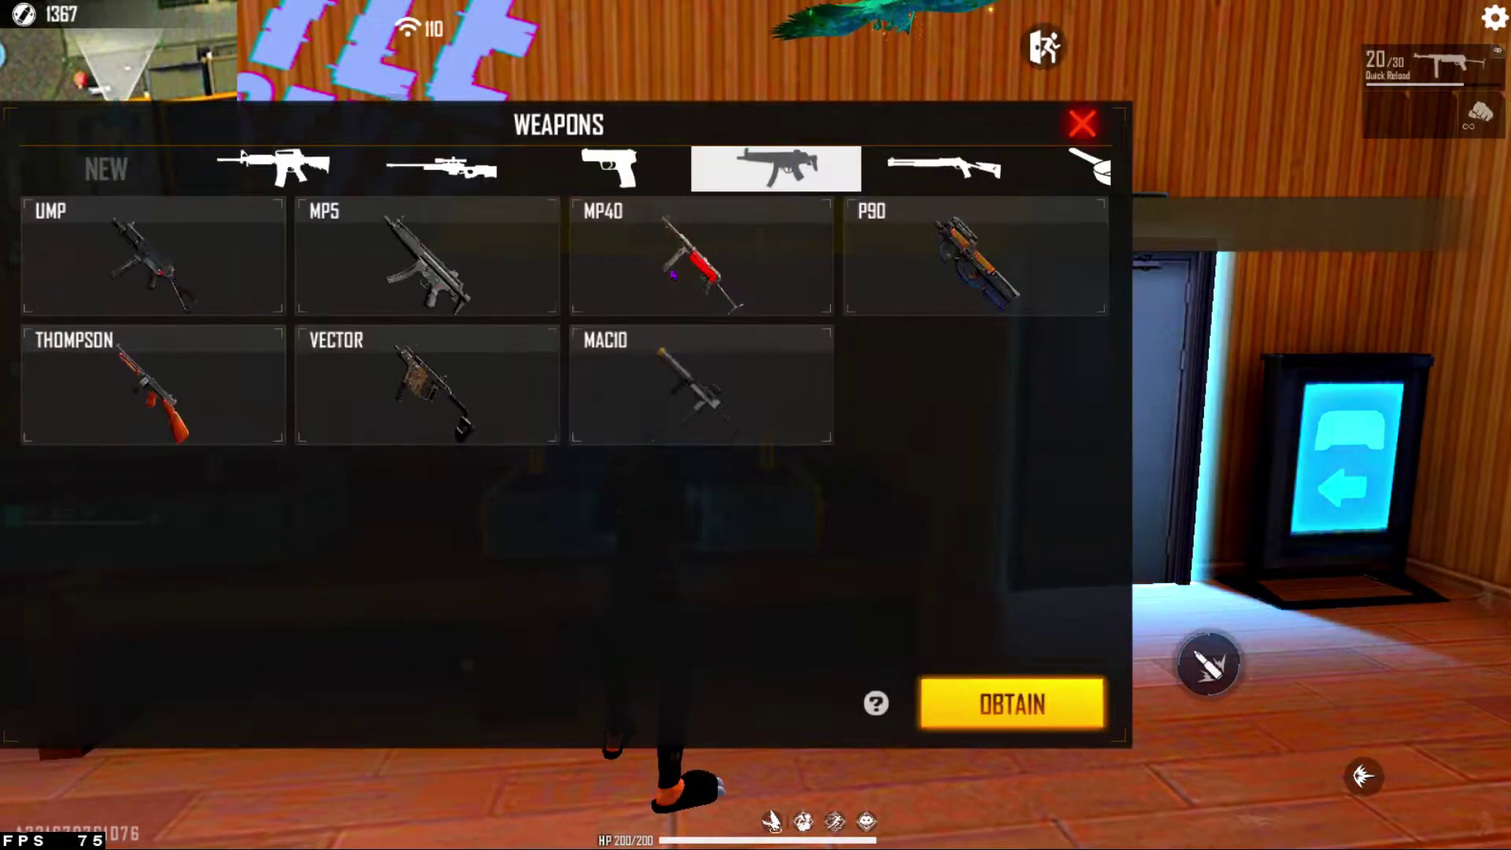
pyautogui.click(440, 167)
pyautogui.click(272, 167)
pyautogui.scroll(-2, 415, 349)
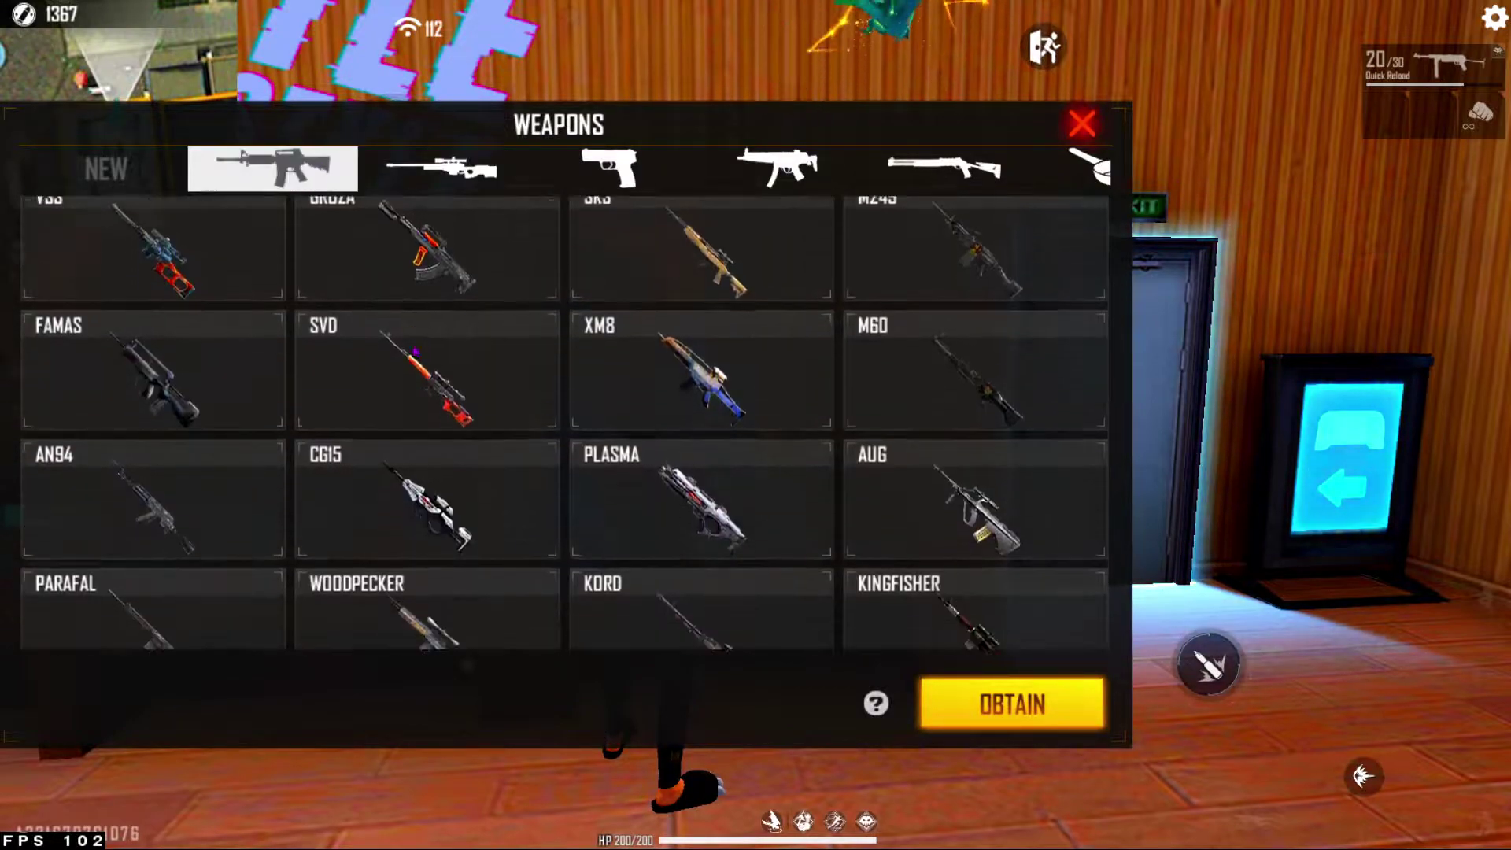
pyautogui.scroll(-5, 416, 349)
pyautogui.click(427, 319)
pyautogui.click(977, 695)
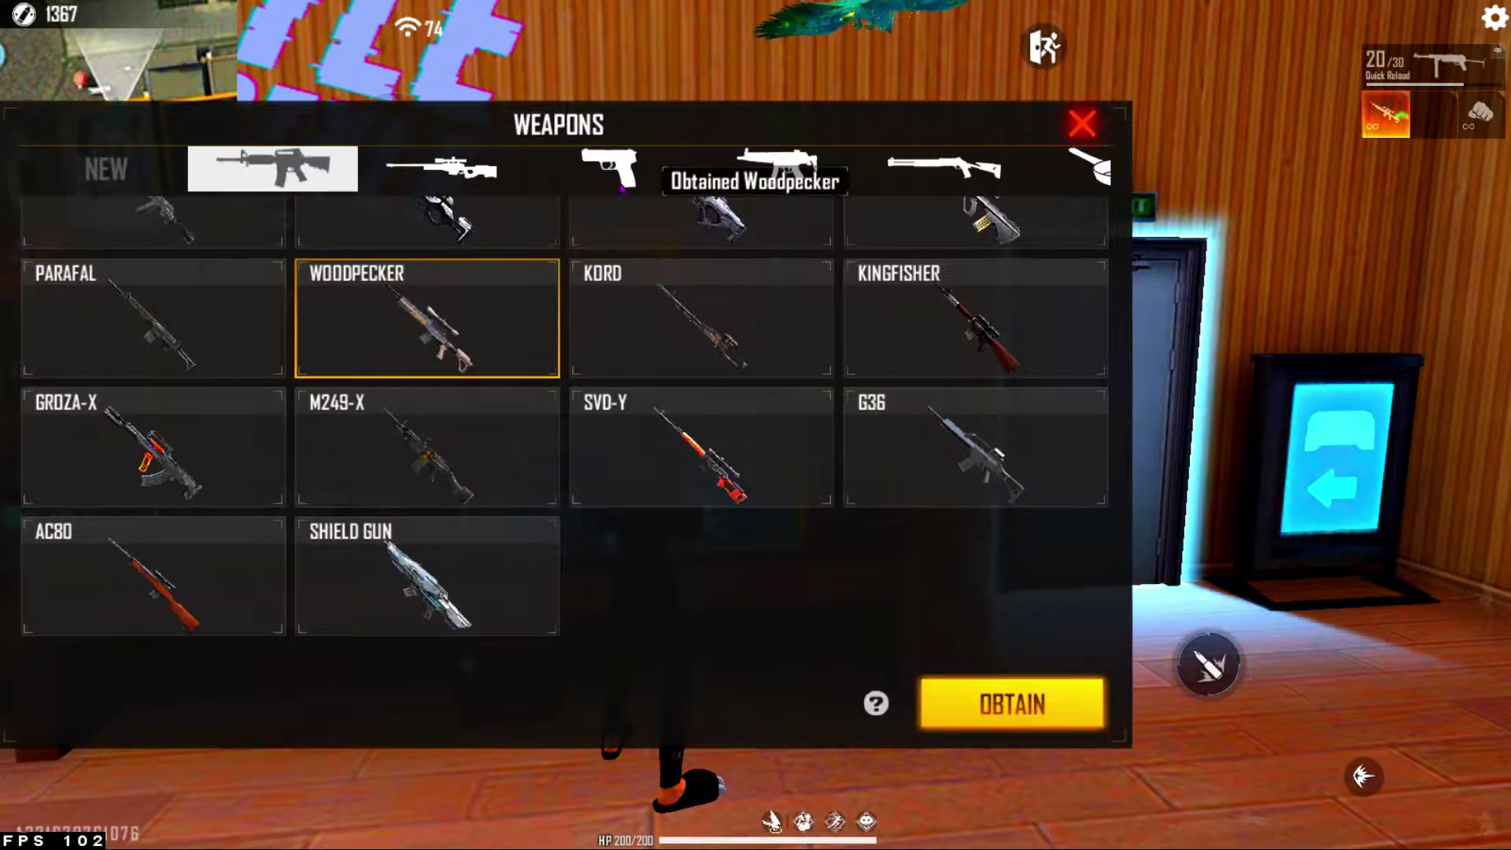
pyautogui.click(627, 183)
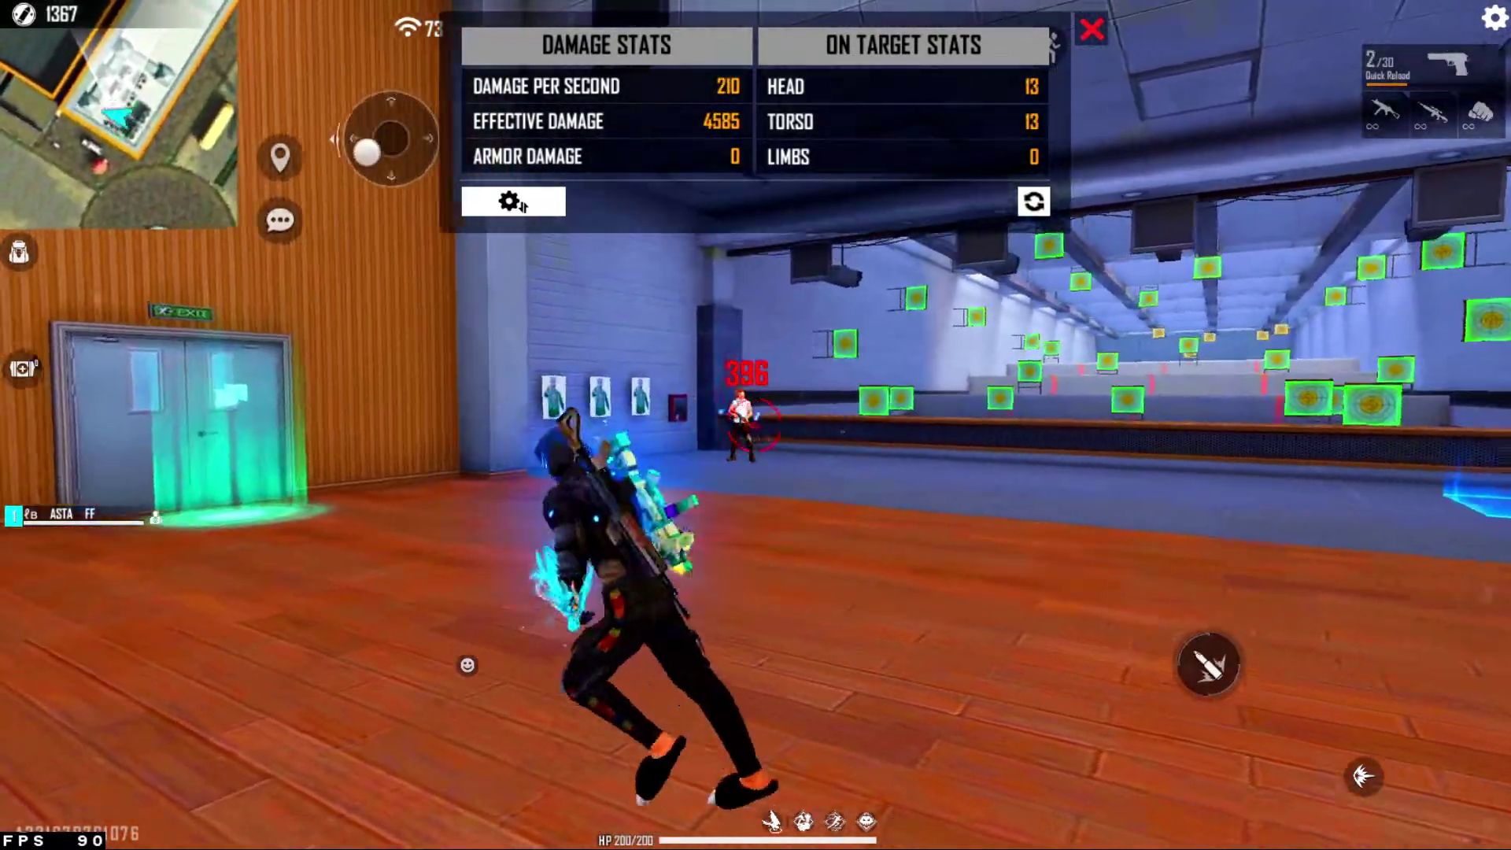
# Strafe in the target range and switch between weapon slots 2 and 1 while firing at the target dummy
pyautogui.press('a')
pyautogui.press('a')
pyautogui.press('2')
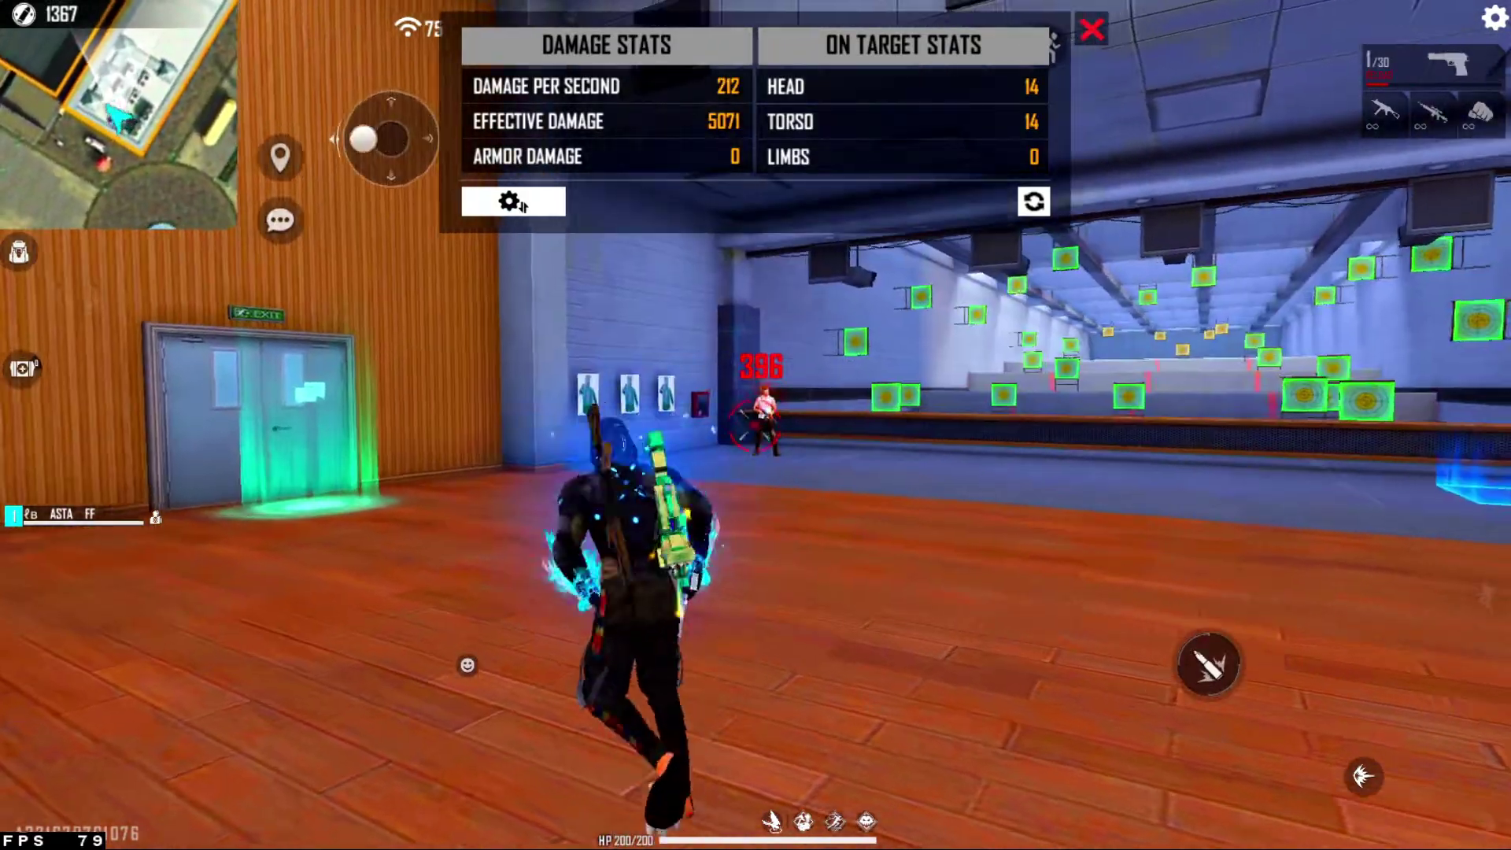
pyautogui.press('a')
pyautogui.press('1')
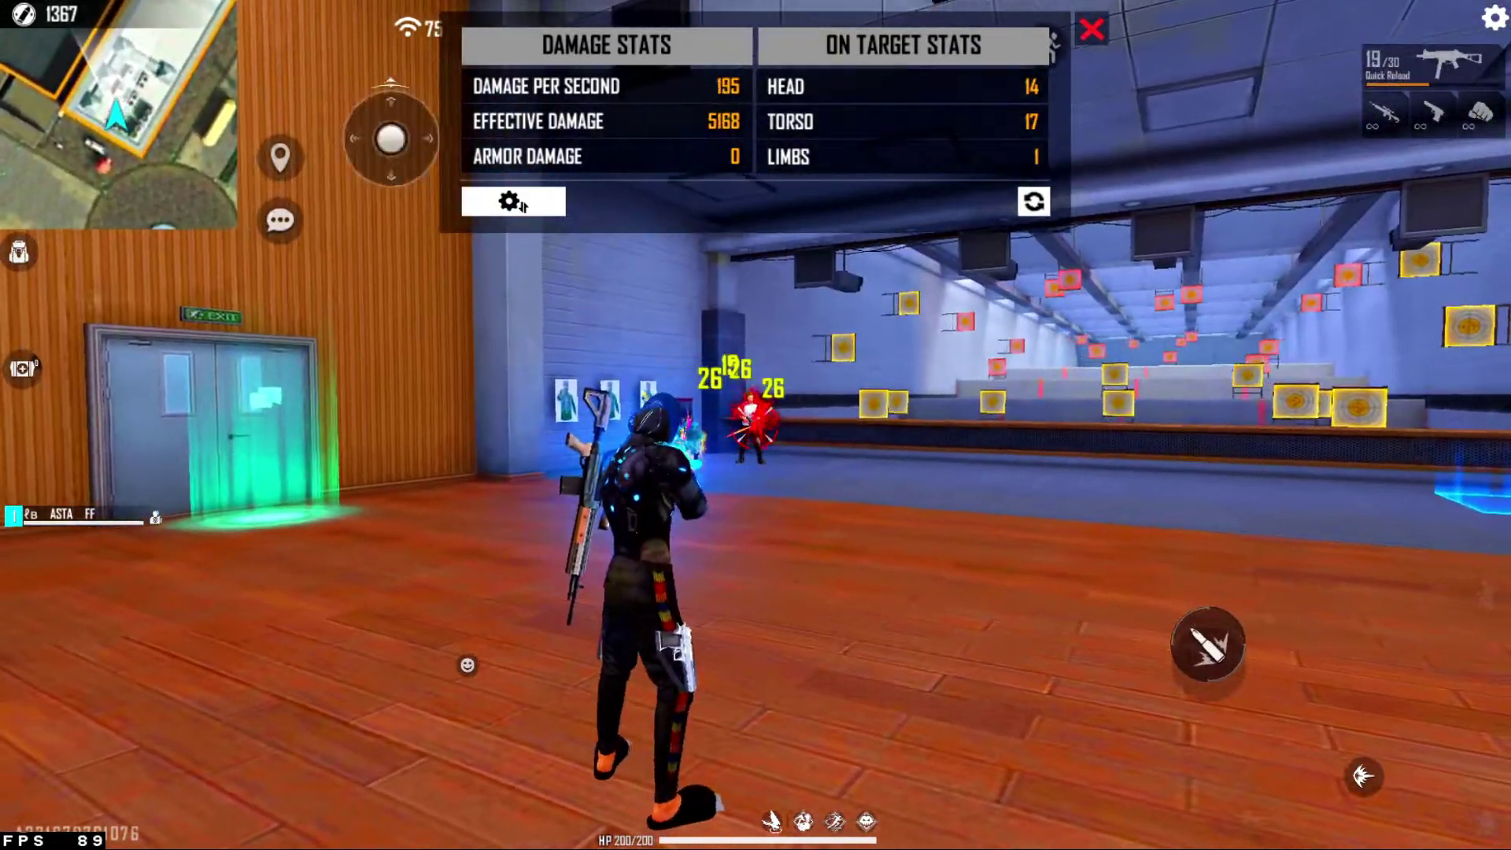